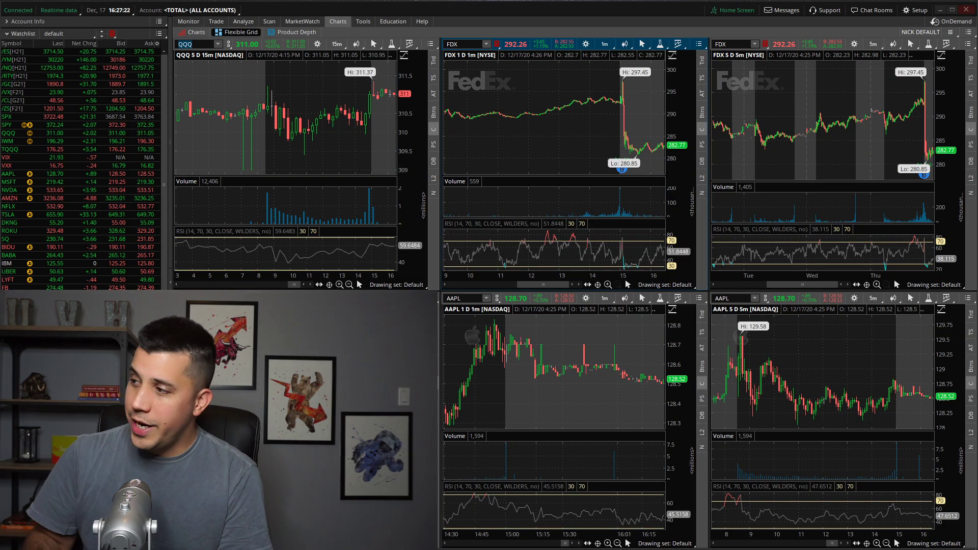
Step: Open the full-size single chart view and load the daily chart for SPY
{"action": "left_click", "coordinate": [196, 32]}
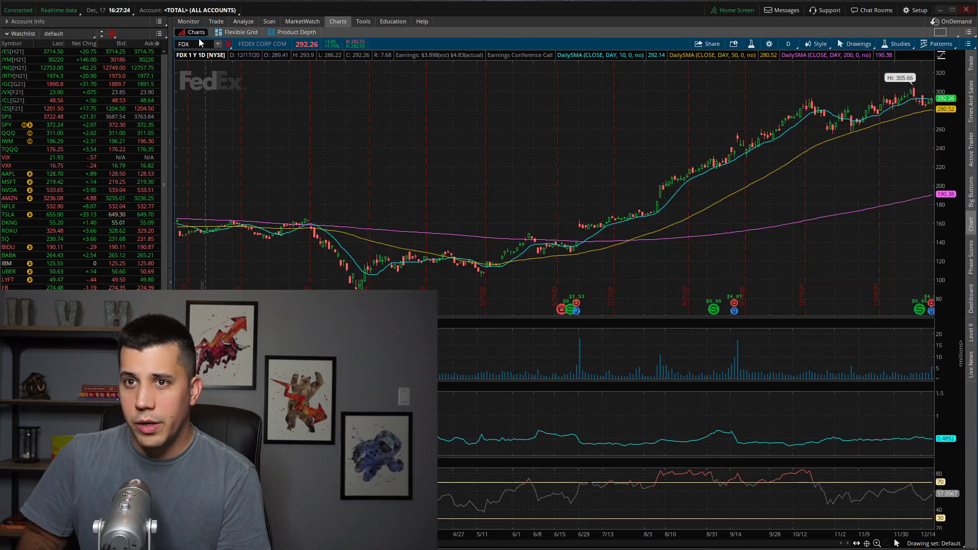
{"action": "left_click", "coordinate": [200, 43]}
{"action": "type", "text": "SPY"}
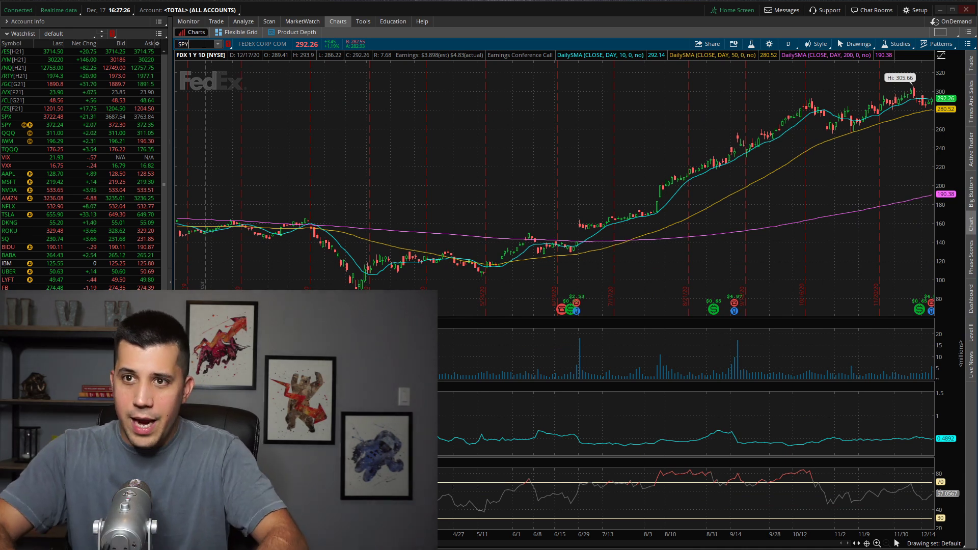
{"action": "key", "text": "Return"}
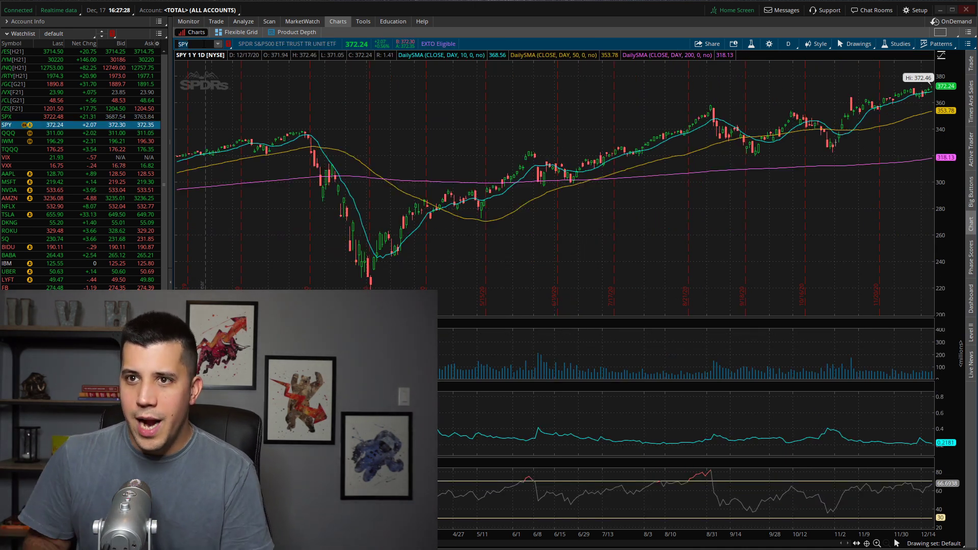
Step: Load QQQ in the flexible grid's one-minute chart and review its full-size daily chart before returning to the grid
{"action": "left_click", "coordinate": [220, 33]}
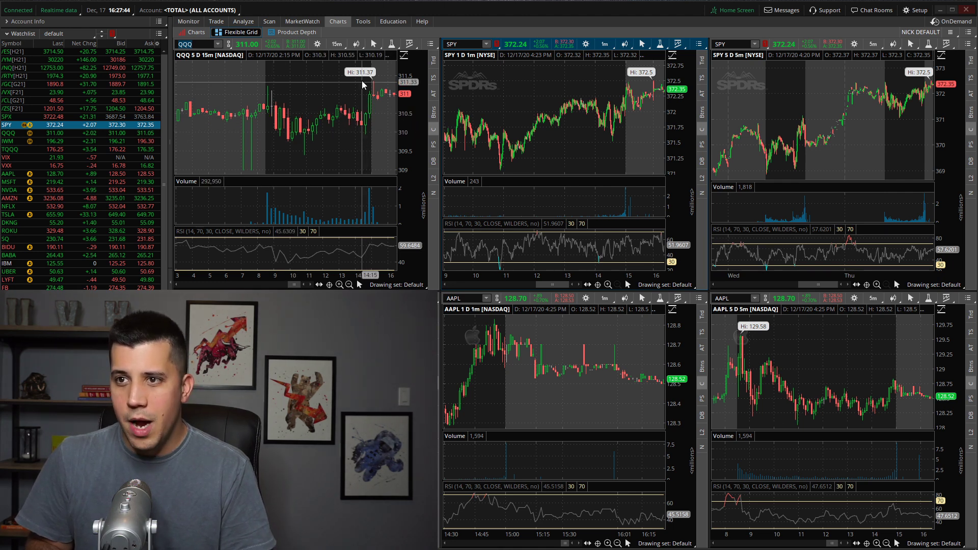
{"action": "left_click", "coordinate": [458, 43]}
{"action": "type", "text": "Q"}
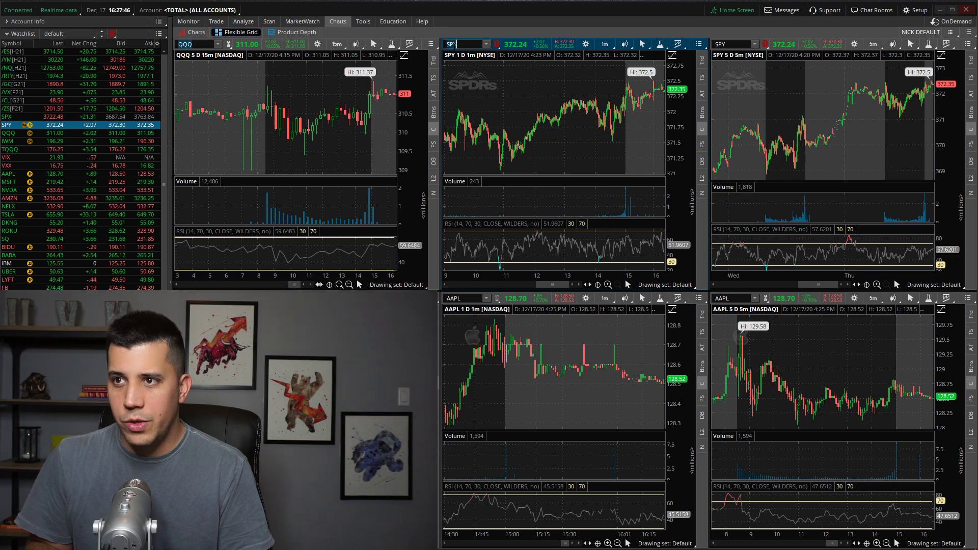
{"action": "type", "text": "QQQ"}
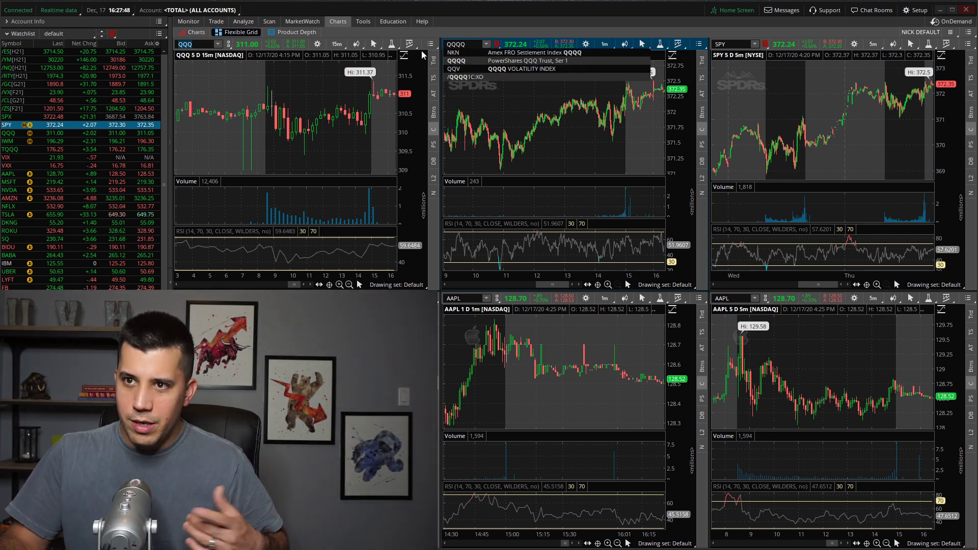
{"action": "key", "text": "Return"}
{"action": "key", "text": "BackSpace"}
{"action": "key", "text": "Return"}
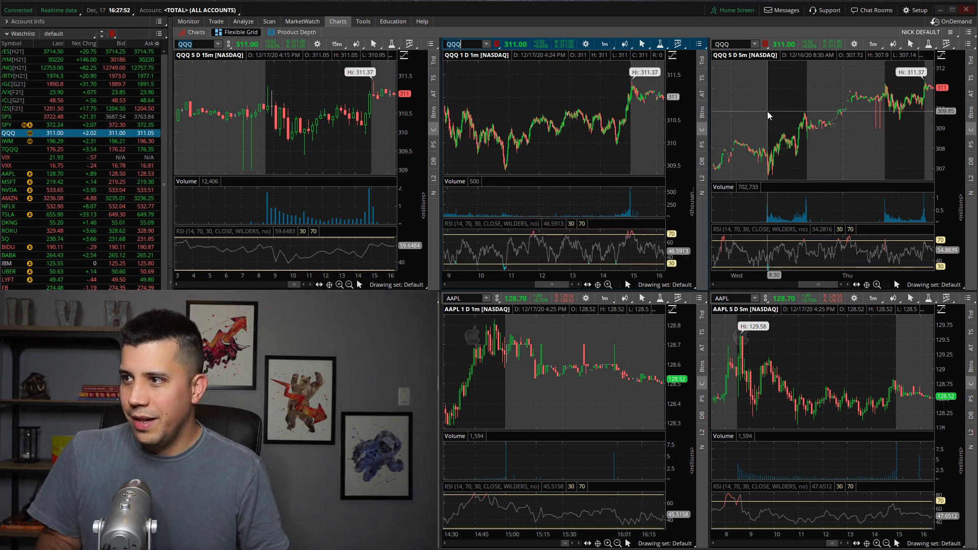
{"action": "left_click", "coordinate": [195, 32]}
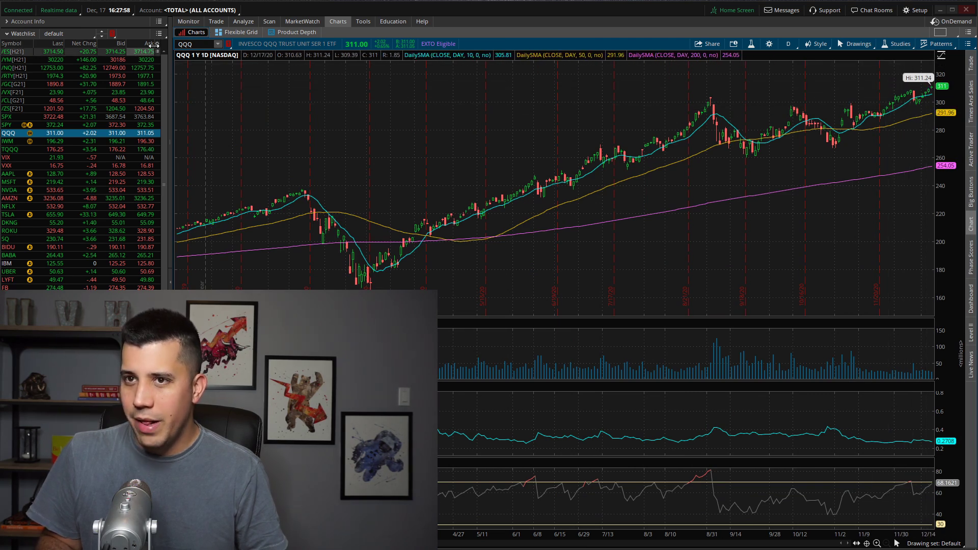
{"action": "left_click", "coordinate": [240, 32]}
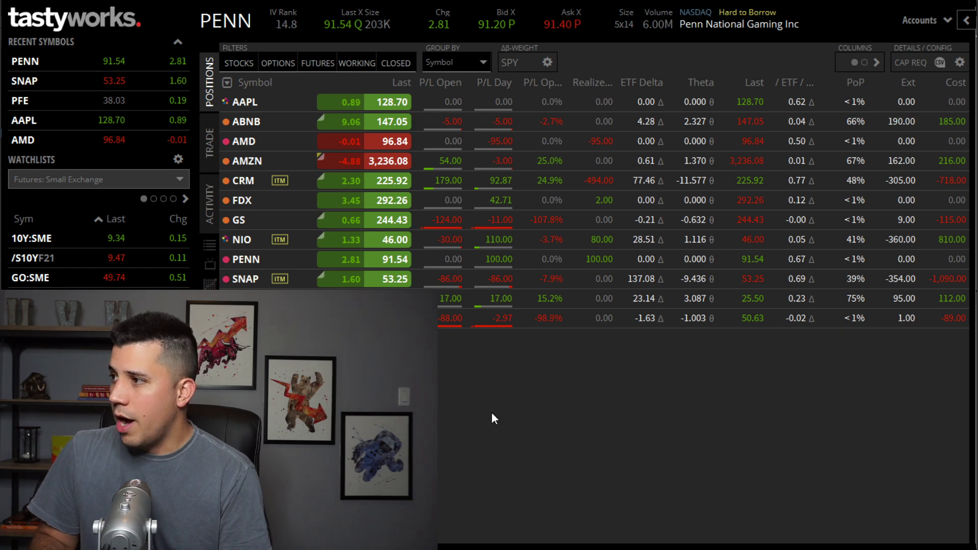
Step: Switch to tastyworks and review the option legs of the FDX and CRM positions, leaving the CRM legs expanded
{"action": "left_click", "coordinate": [409, 191]}
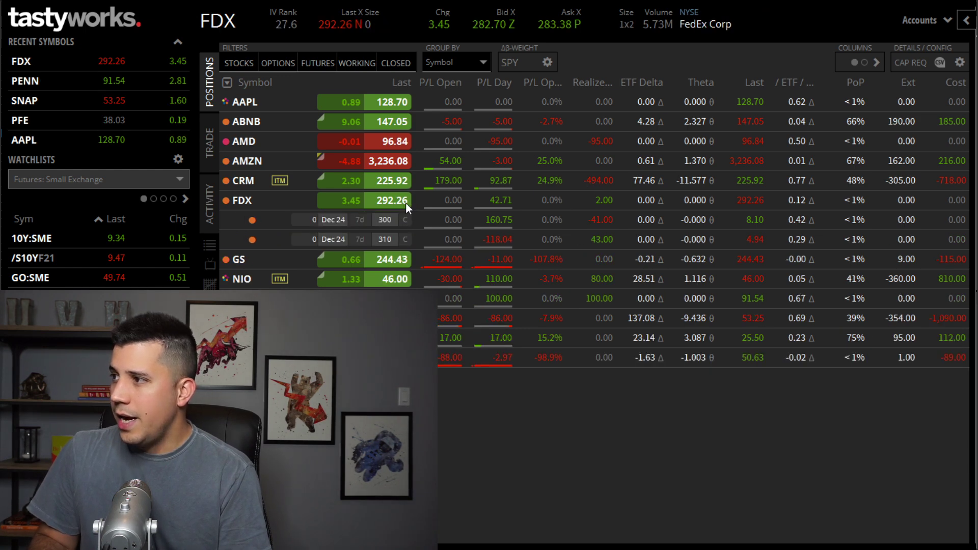
{"action": "left_click", "coordinate": [406, 203]}
{"action": "left_click", "coordinate": [404, 178]}
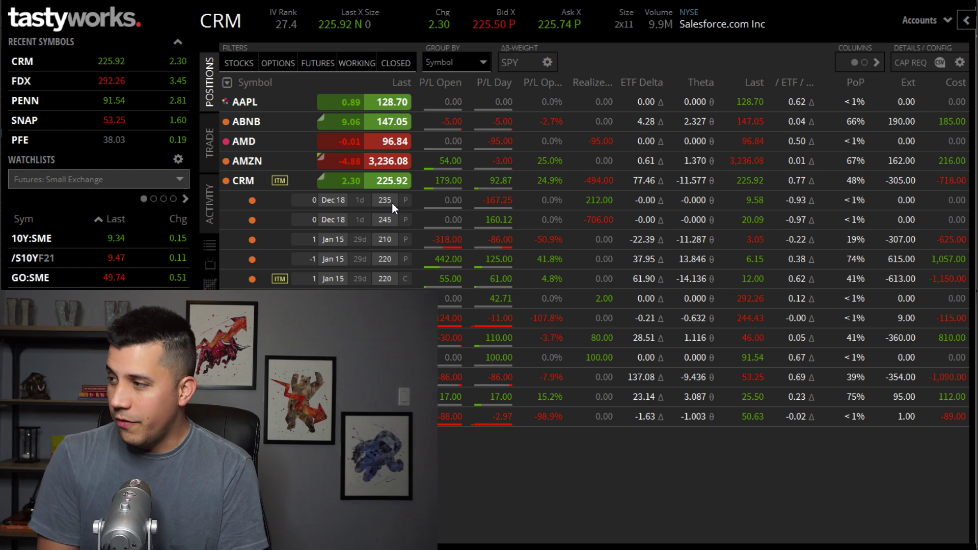
{"action": "left_click", "coordinate": [362, 182]}
{"action": "left_click", "coordinate": [362, 190]}
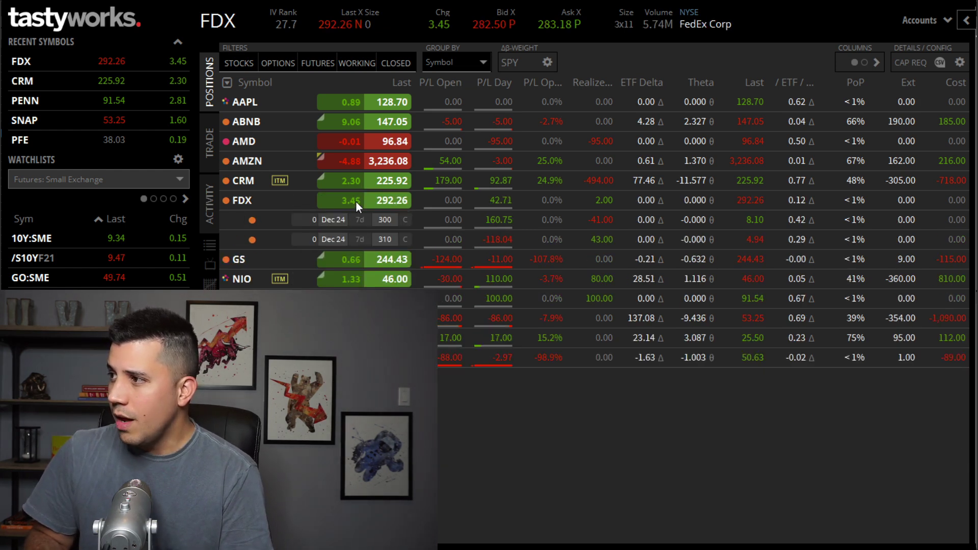
{"action": "left_click", "coordinate": [356, 200]}
{"action": "left_click", "coordinate": [359, 184]}
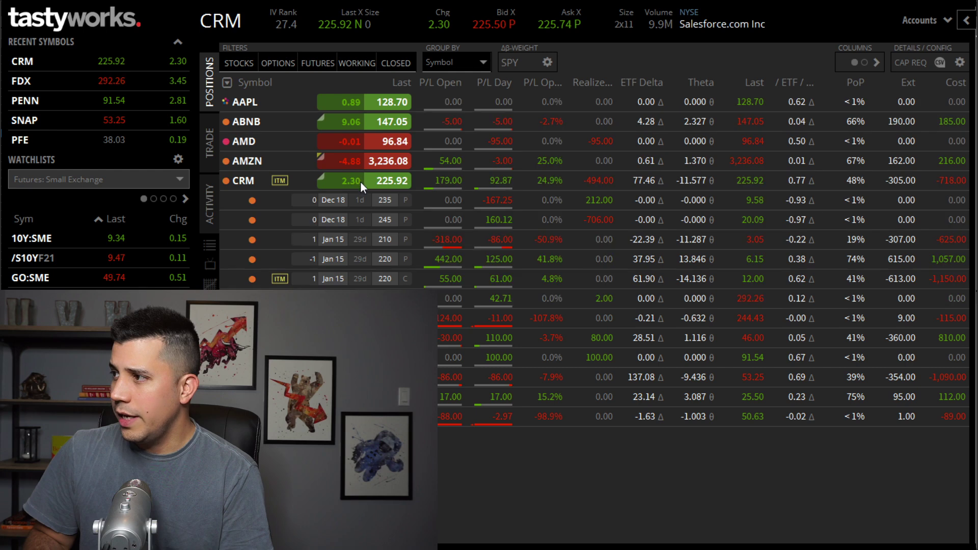
Step: Examine the CRM option chain for the Jan 15, 2021 expiration around the held 210 and 220 strikes
{"action": "left_click", "coordinate": [209, 149]}
{"action": "left_click", "coordinate": [216, 93]}
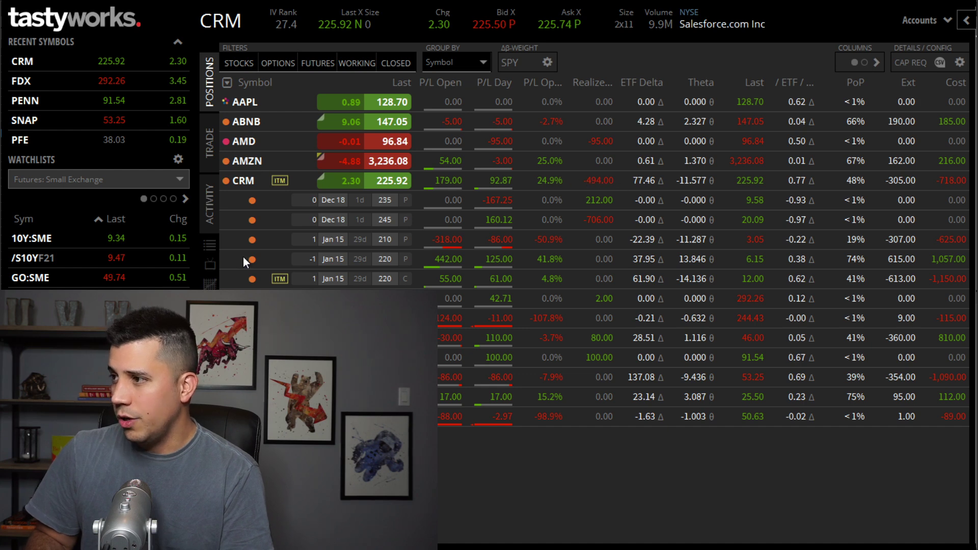
{"action": "left_click", "coordinate": [206, 162]}
{"action": "left_click", "coordinate": [286, 186]}
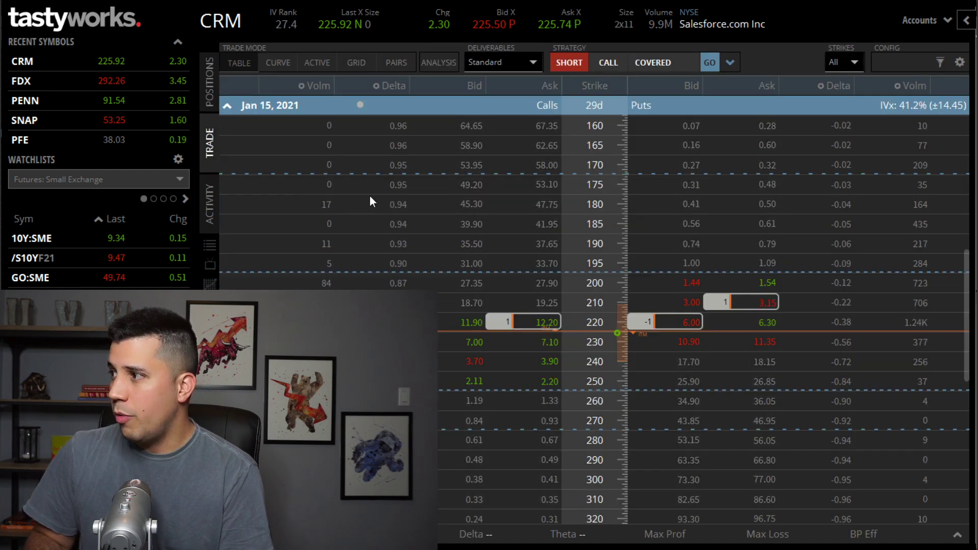
{"action": "scroll", "coordinate": [657, 244], "scroll_direction": "down", "scroll_amount": 2}
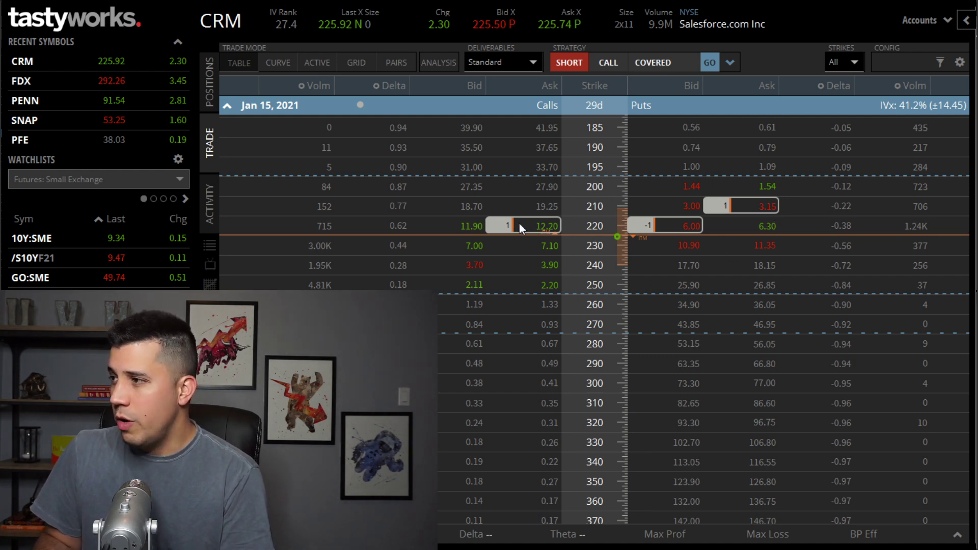
{"action": "left_click", "coordinate": [247, 109]}
Step: Return to the positions list, highlight the CRM Jan 15 220 call leg and collapse the CRM position
{"action": "left_click", "coordinate": [210, 97]}
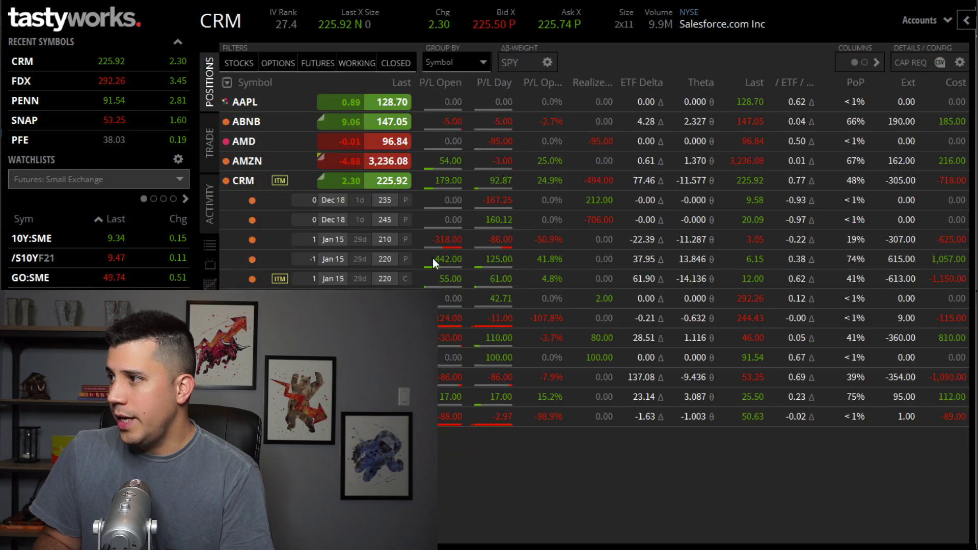
{"action": "left_click", "coordinate": [481, 287]}
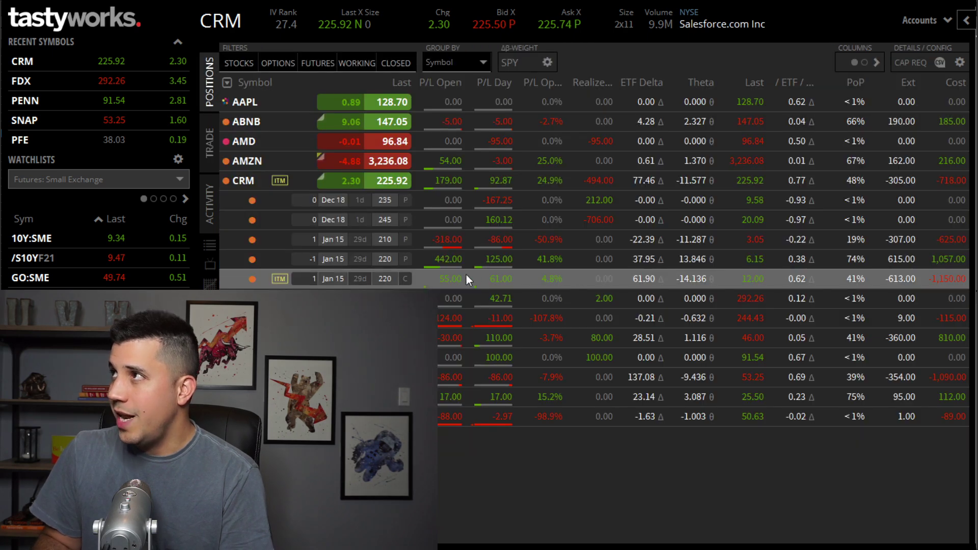
{"action": "left_click", "coordinate": [366, 184]}
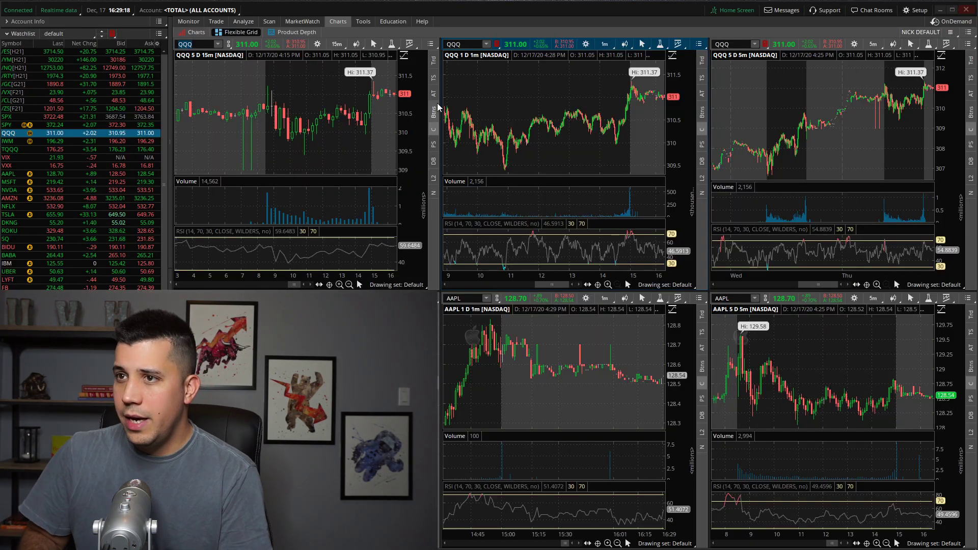
Step: Switch to thinkorswim, load CRM in the grid's one-minute chart and review its full-size daily chart before returning to the grid
{"action": "left_click", "coordinate": [464, 45]}
{"action": "type", "text": "CRM"}
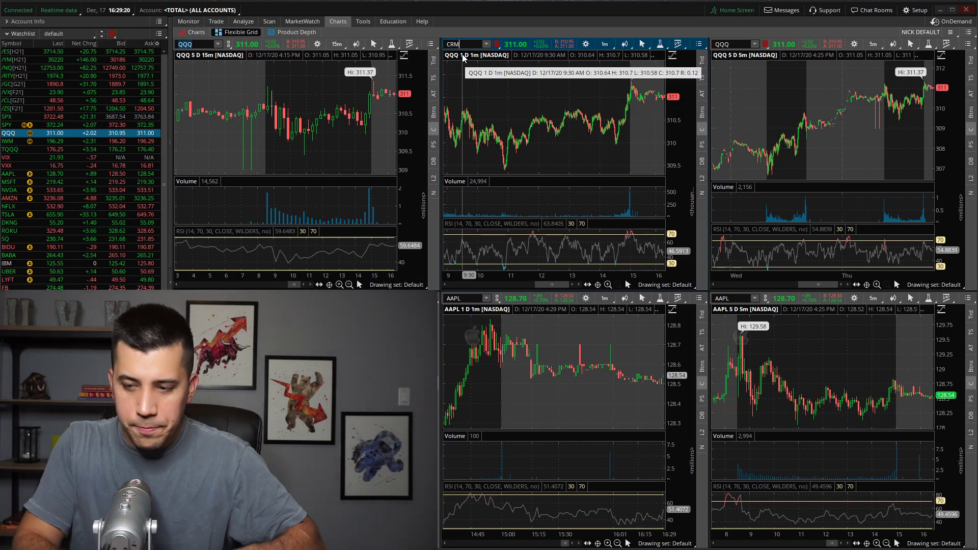
{"action": "key", "text": "Return"}
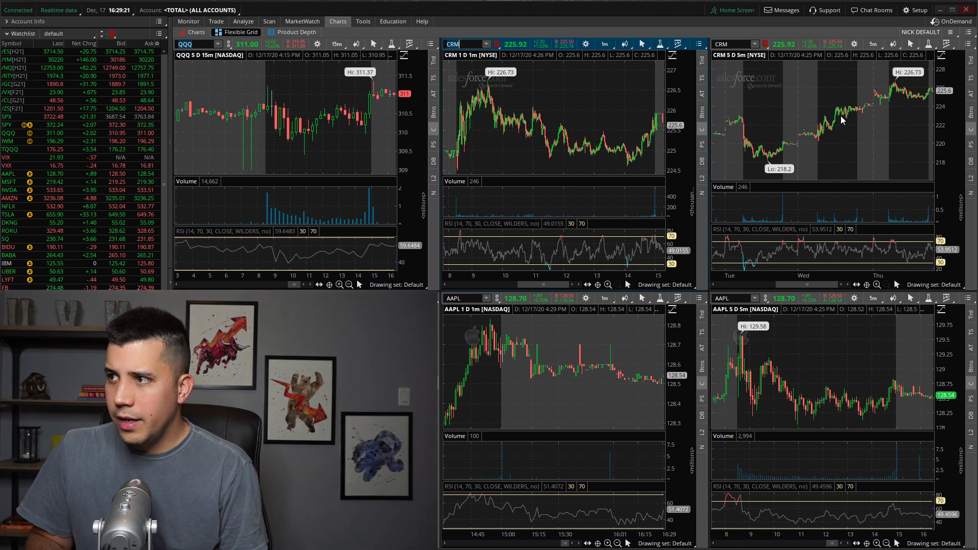
{"action": "left_click", "coordinate": [910, 92]}
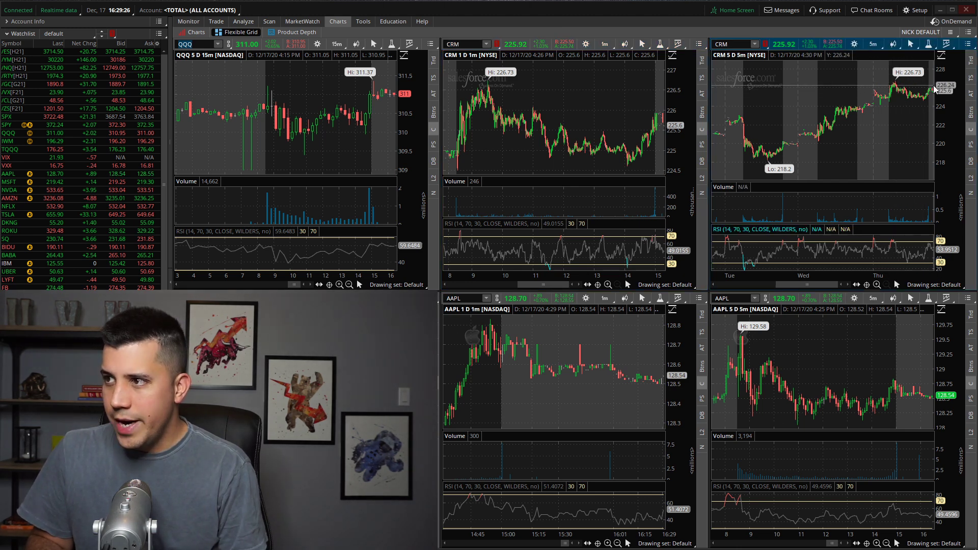
{"action": "left_click", "coordinate": [196, 31]}
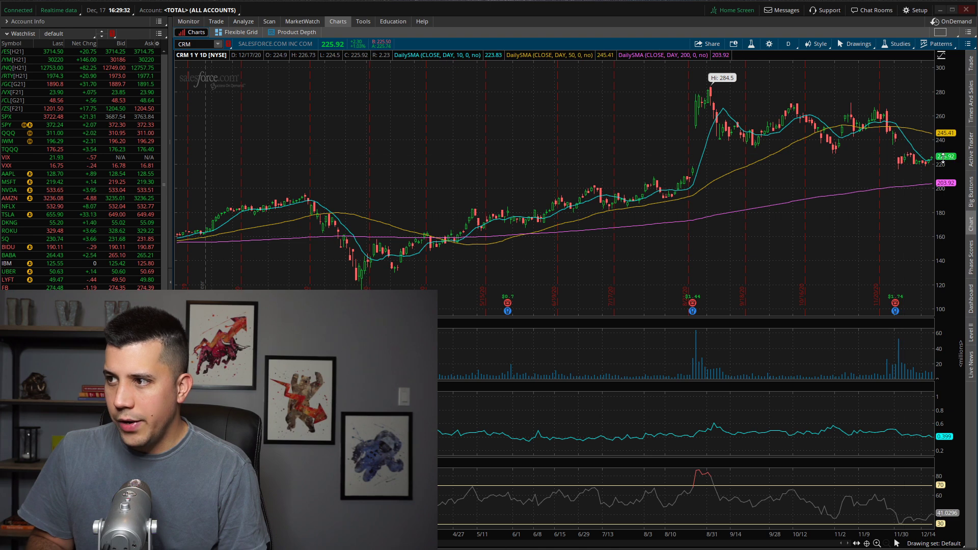
{"action": "left_click", "coordinate": [240, 33]}
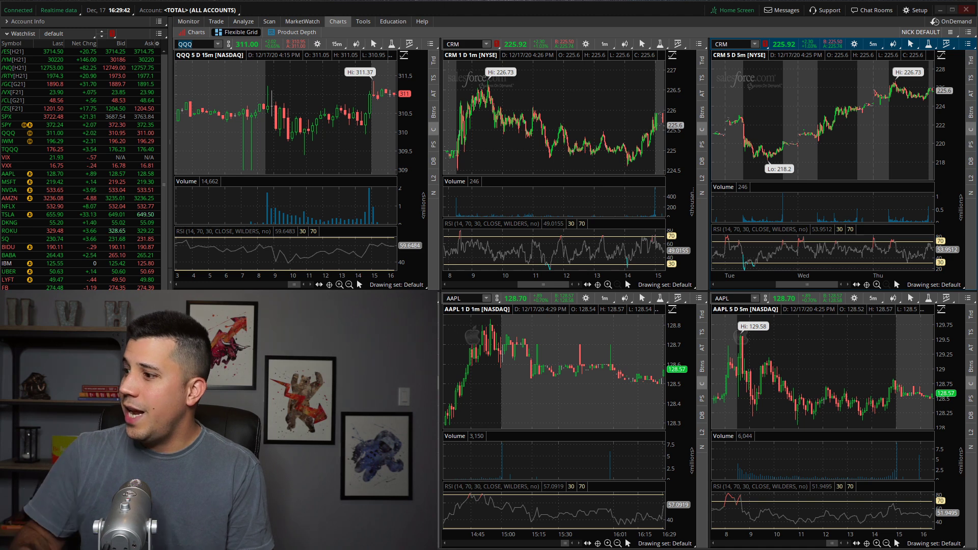
Step: Switch back to tastyworks and expand the NIO position to show its option legs
{"action": "key", "text": "alt+Tab"}
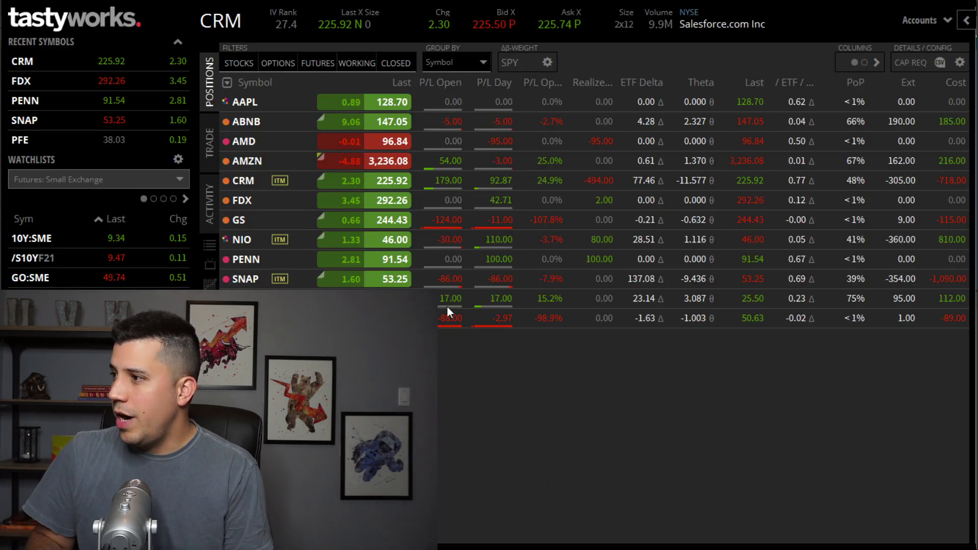
{"action": "left_click", "coordinate": [401, 247]}
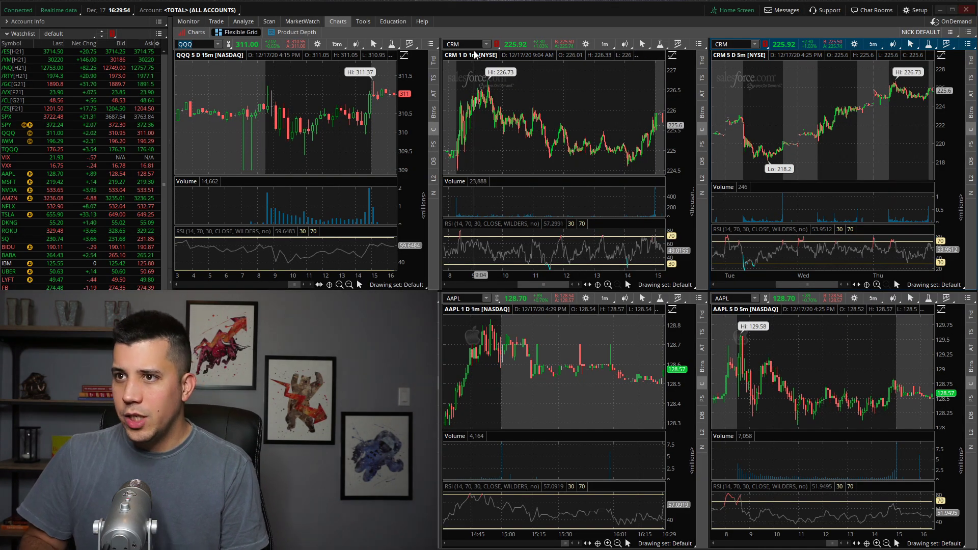
Step: Switch to thinkorswim, load NIO in the grid's one-minute chart, zoom the five-minute chart to Thursday's session and open the daily chart
{"action": "left_click", "coordinate": [464, 44]}
{"action": "type", "text": "NIO"}
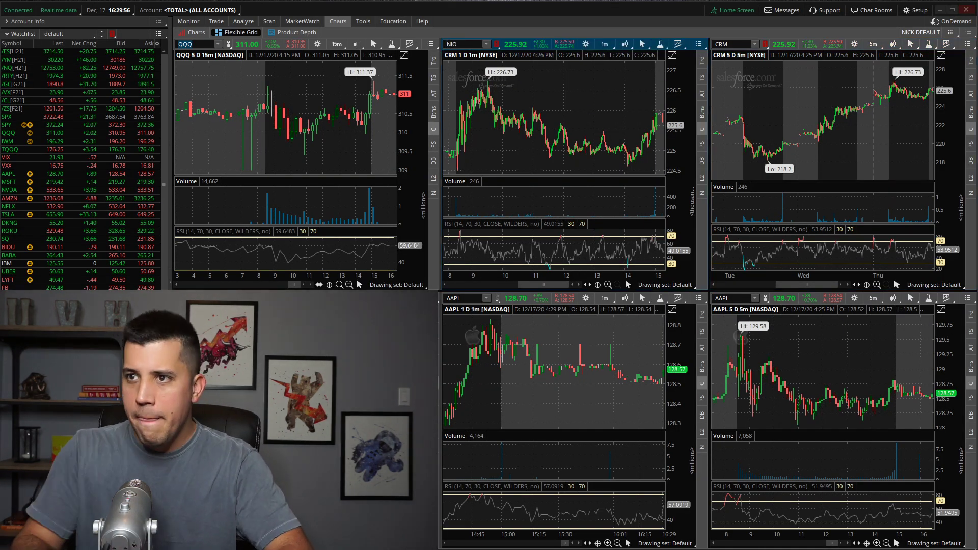
{"action": "key", "text": "Return"}
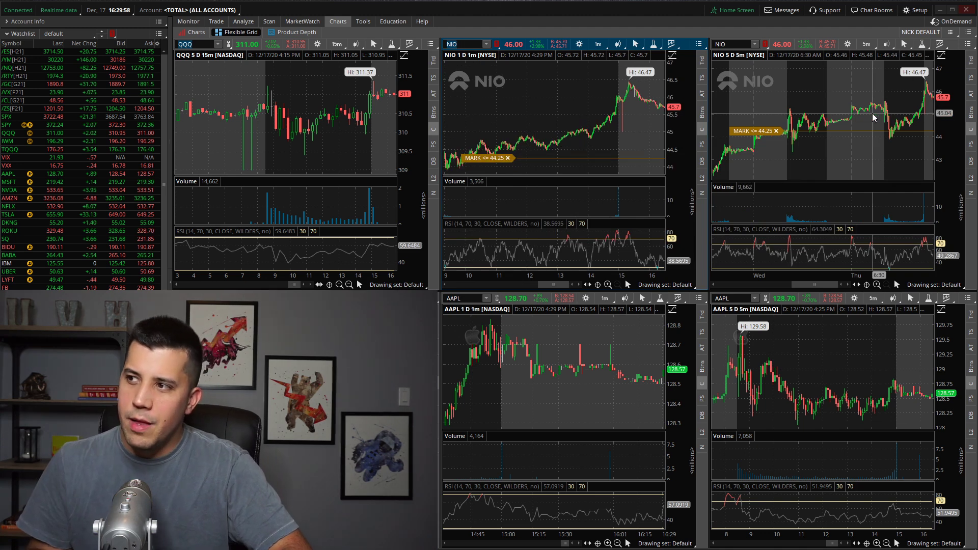
{"action": "left_click_drag", "start_coordinate": [906, 120], "coordinate": [825, 122]}
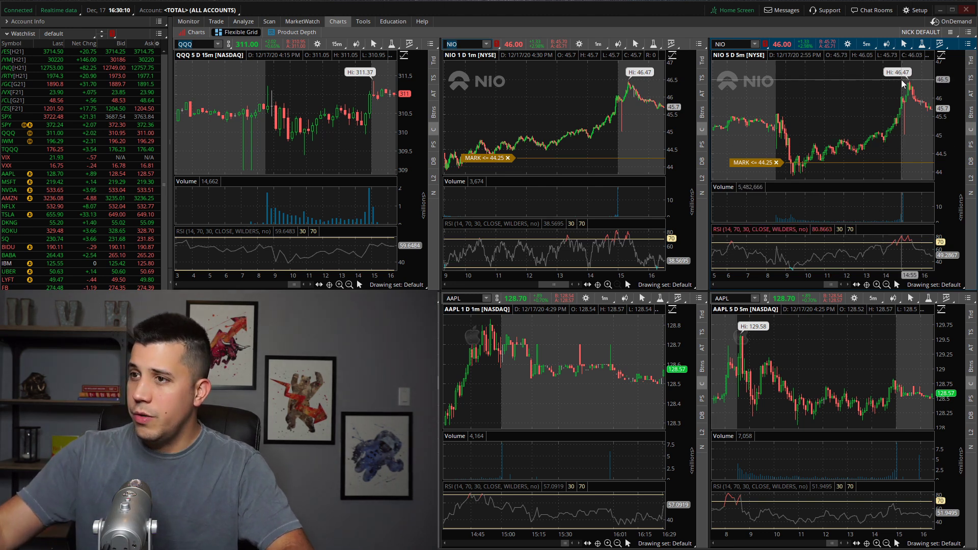
{"action": "left_click", "coordinate": [197, 33]}
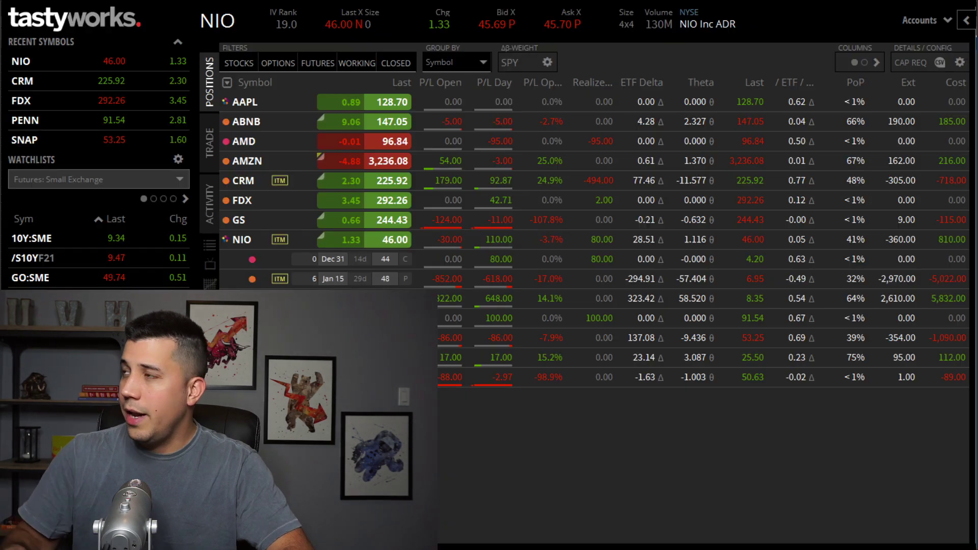
Step: In the tastyworks positions list, highlight the two NIO Jan 15 put legs and collapse the NIO position
{"action": "left_click", "coordinate": [459, 279]}
{"action": "left_click", "coordinate": [611, 298], "text": "shift"}
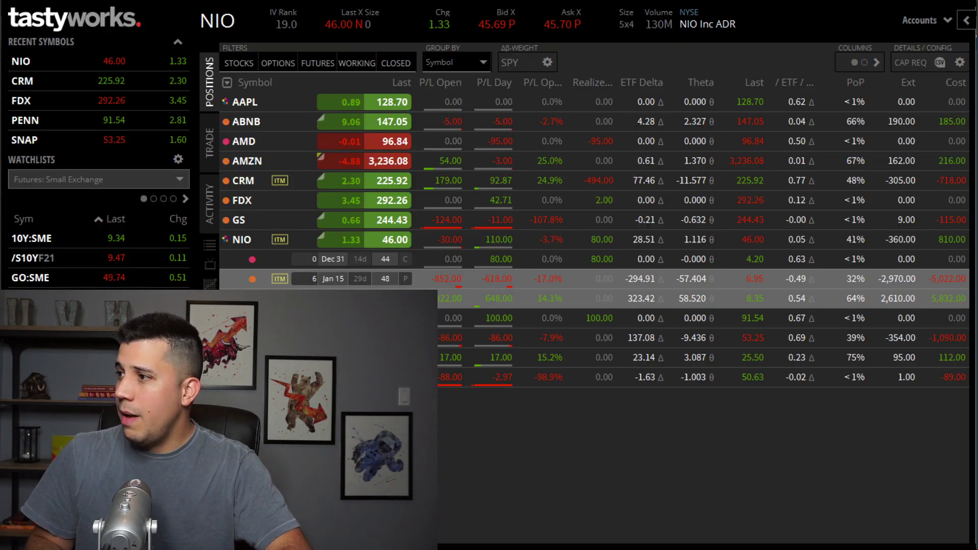
{"action": "left_click", "coordinate": [328, 237]}
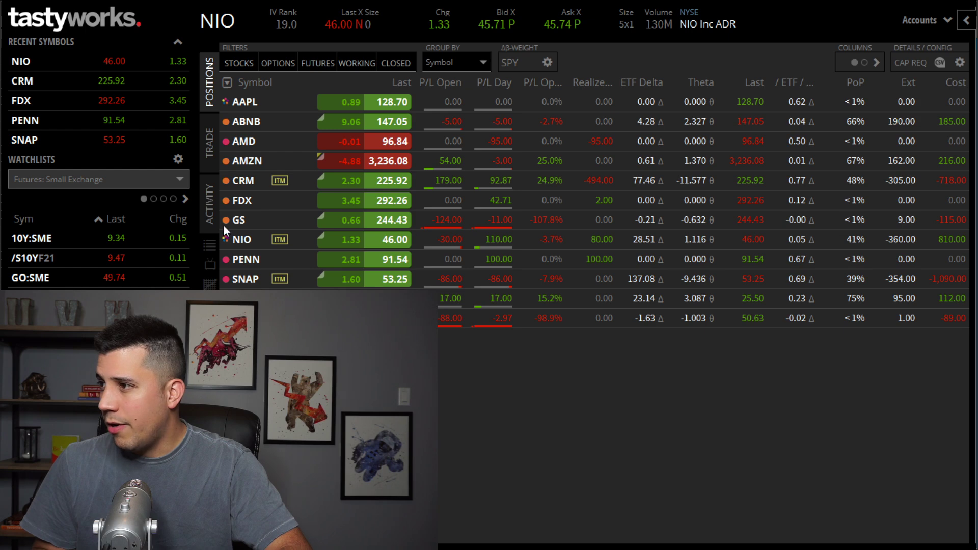
Step: Review the NIO Jan 15, 2021 option chain around the held 48 and 50 puts, and expand NIO in the positions list again
{"action": "left_click", "coordinate": [213, 135]}
{"action": "left_click", "coordinate": [313, 179]}
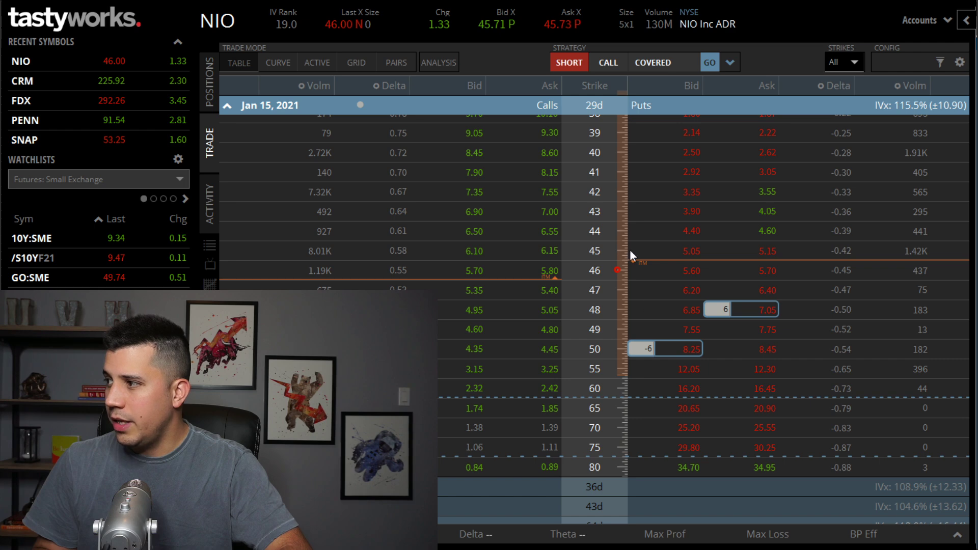
{"action": "left_click", "coordinate": [213, 104]}
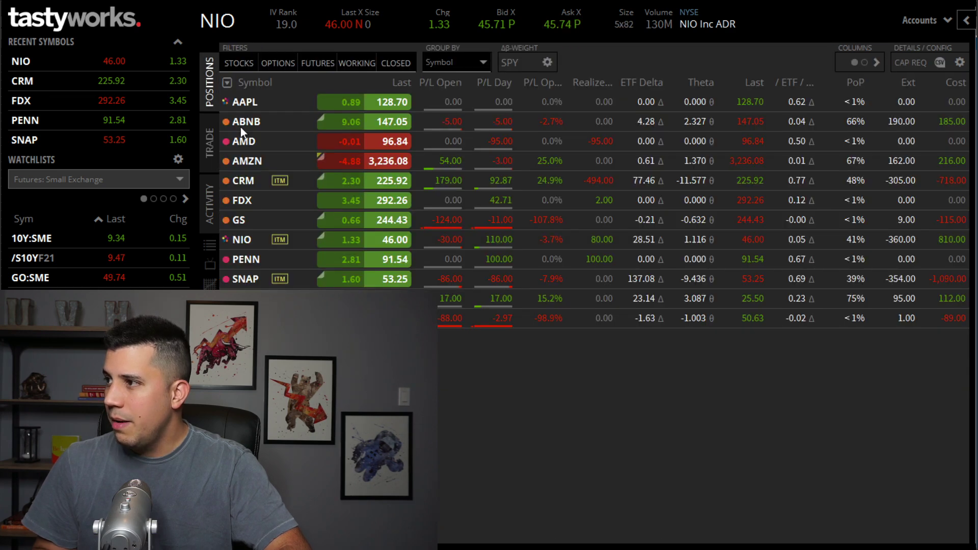
{"action": "left_click", "coordinate": [377, 240]}
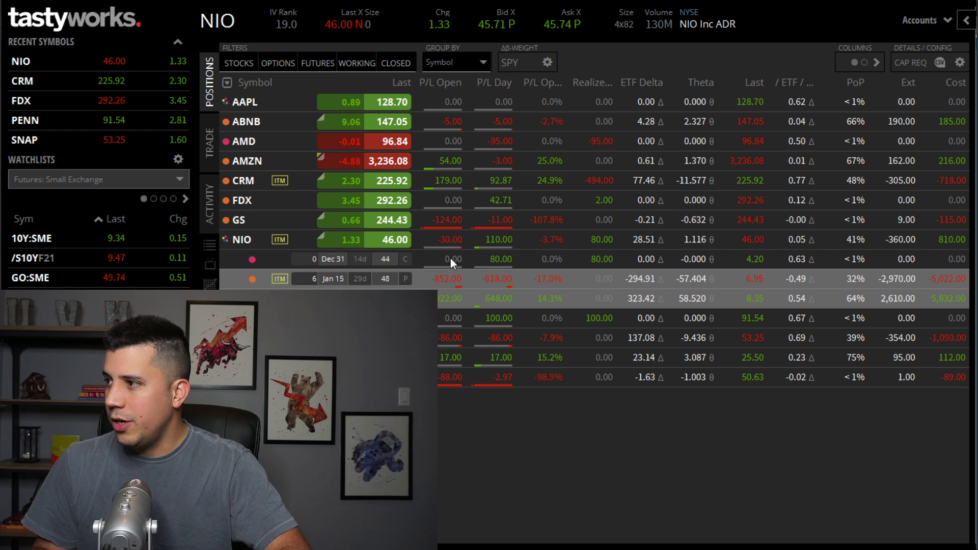
Step: Collapse the NIO position, expand PENN to review its Jan 15 85 call leg, and collapse PENN again
{"action": "left_click", "coordinate": [377, 246]}
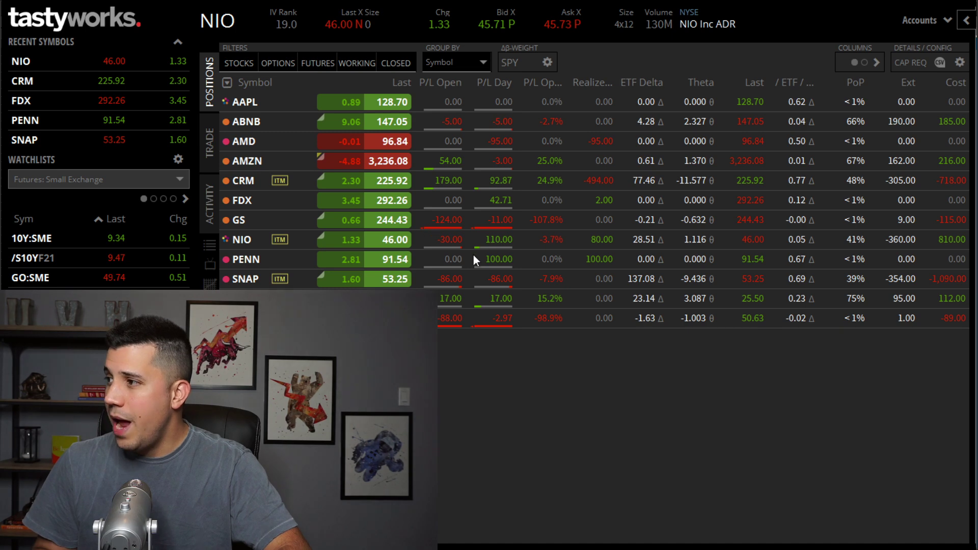
{"action": "left_click", "coordinate": [399, 257]}
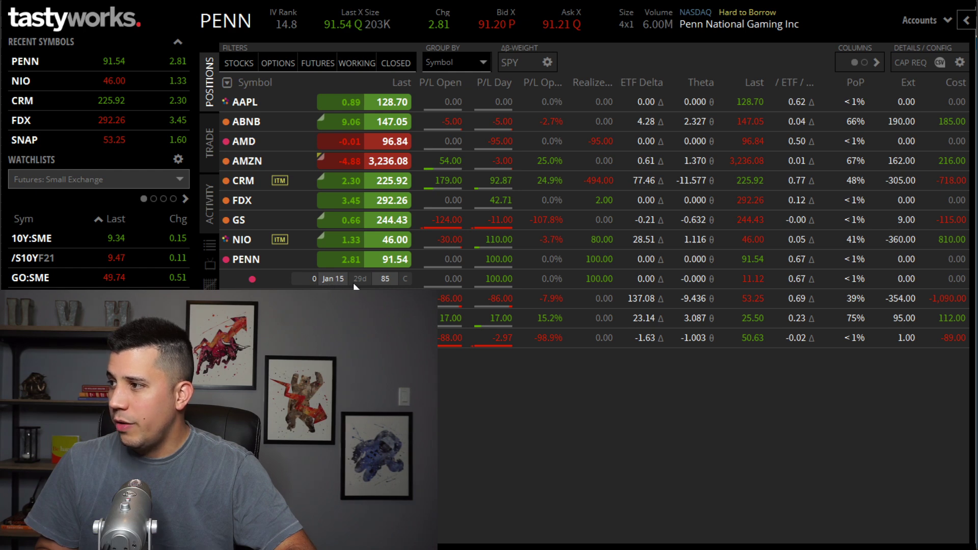
{"action": "left_click", "coordinate": [378, 262]}
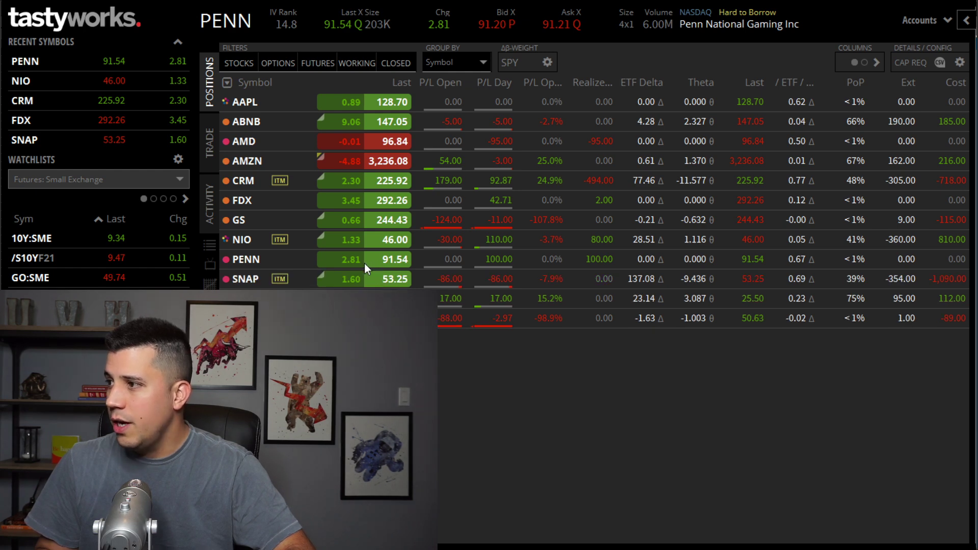
Step: Open the day's filled orders in the account activity and filter them by the symbol PENN
{"action": "left_click", "coordinate": [211, 191]}
{"action": "left_click", "coordinate": [429, 62]}
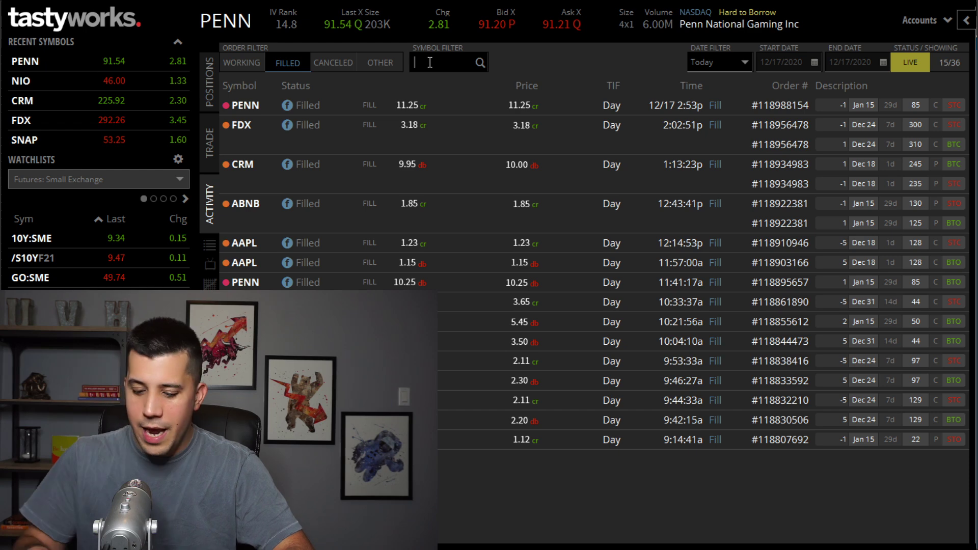
{"action": "type", "text": "PENN"}
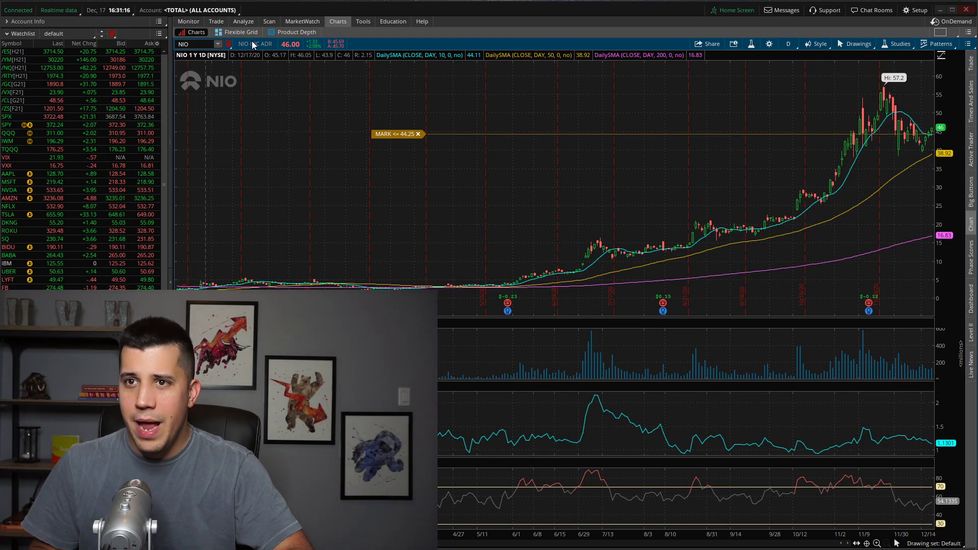
Step: Switch to thinkorswim and load PENN in the one-year daily chart
{"action": "left_click", "coordinate": [176, 43]}
{"action": "type", "text": "PENN"}
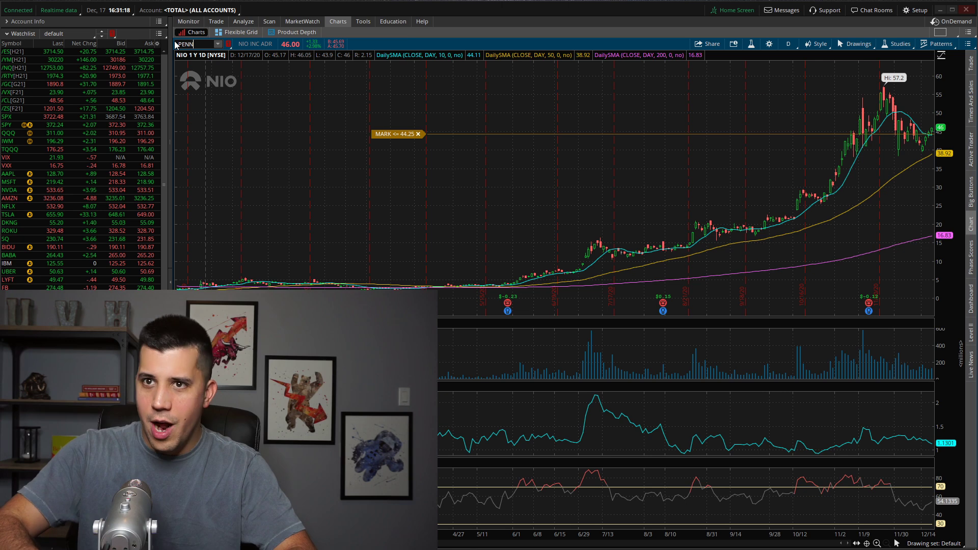
{"action": "key", "text": "Return"}
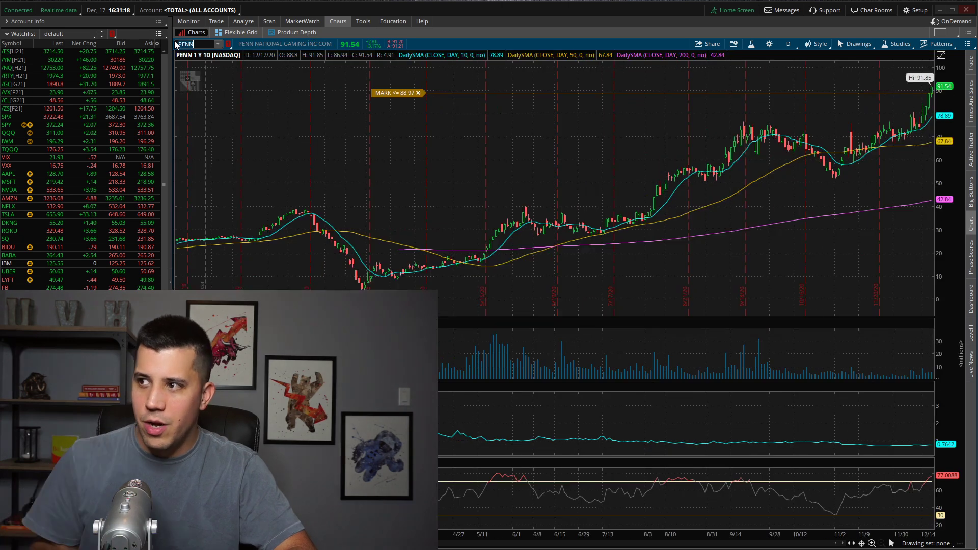
Step: In the chart grid, zoom PENN's five-minute chart to Thursday's session, remove the MARK <= 88.97 alert, and return to the daily chart
{"action": "left_click", "coordinate": [237, 32]}
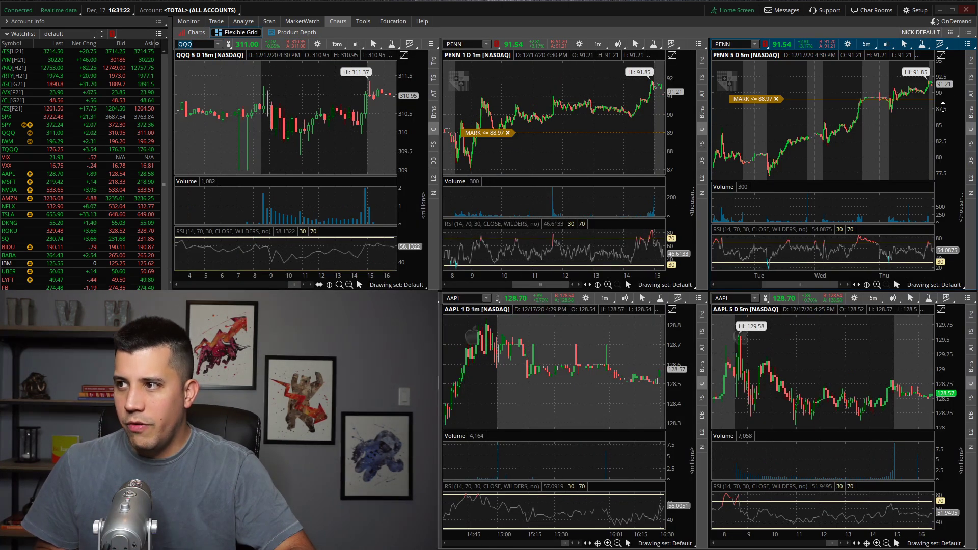
{"action": "scroll", "coordinate": [872, 120], "scroll_direction": "up", "scroll_amount": 5}
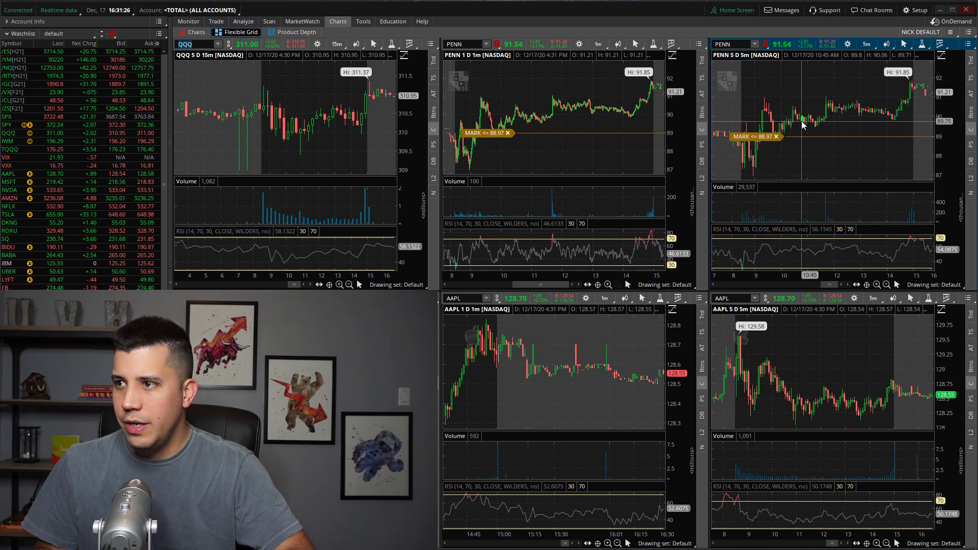
{"action": "left_click", "coordinate": [777, 137]}
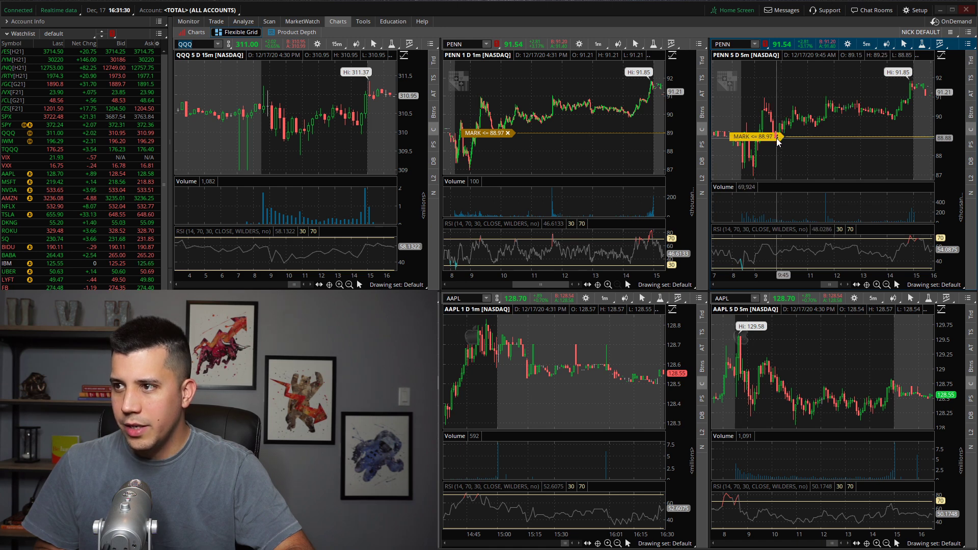
{"action": "left_click", "coordinate": [197, 34]}
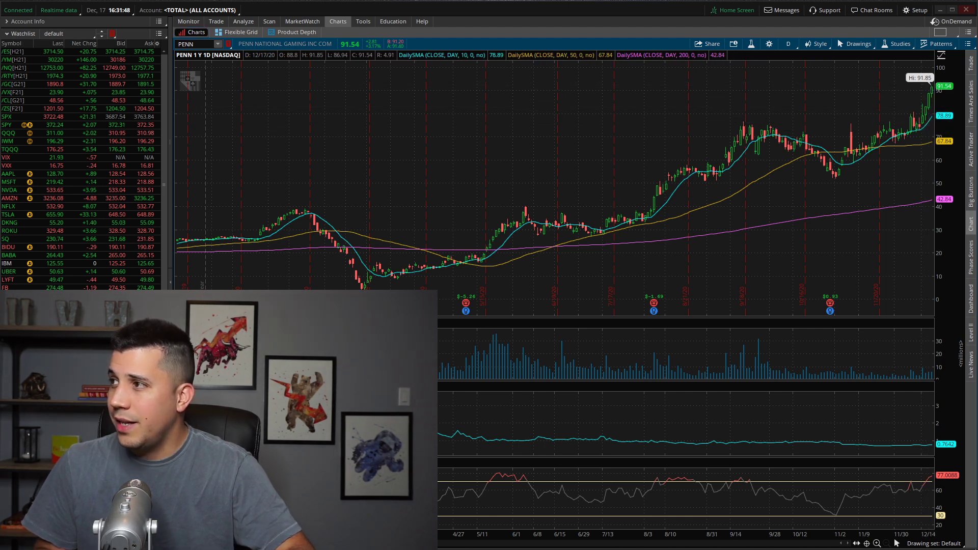
Step: Switch to the browser to review the CNBC article on the Congress Covid relief deal, and minimize the browser window
{"action": "key", "text": "alt+Tab"}
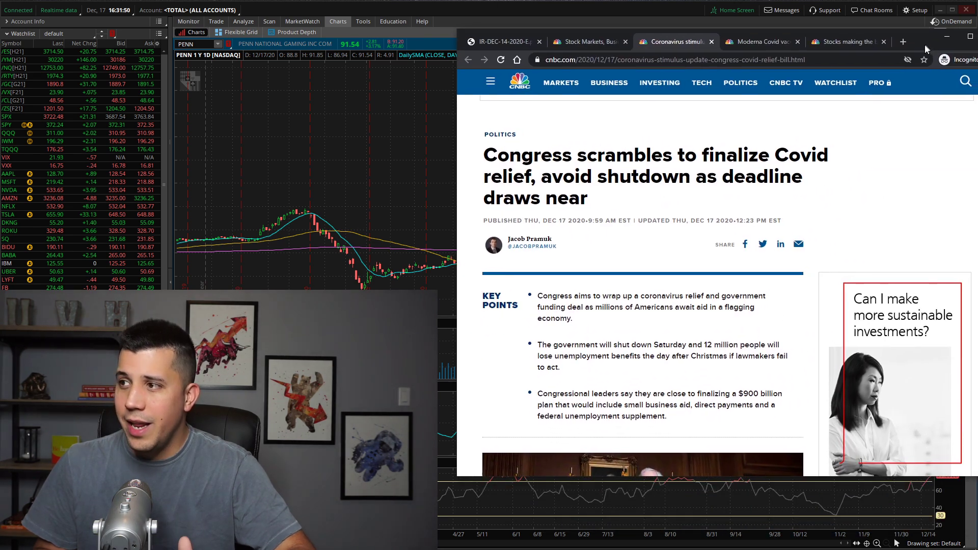
{"action": "left_click_drag", "start_coordinate": [924, 44], "coordinate": [921, 47]}
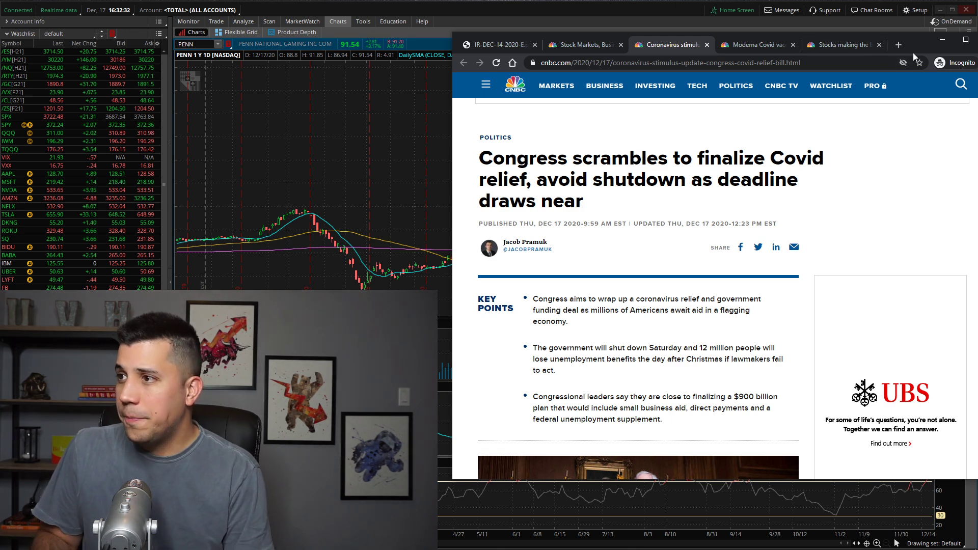
{"action": "left_click", "coordinate": [941, 39]}
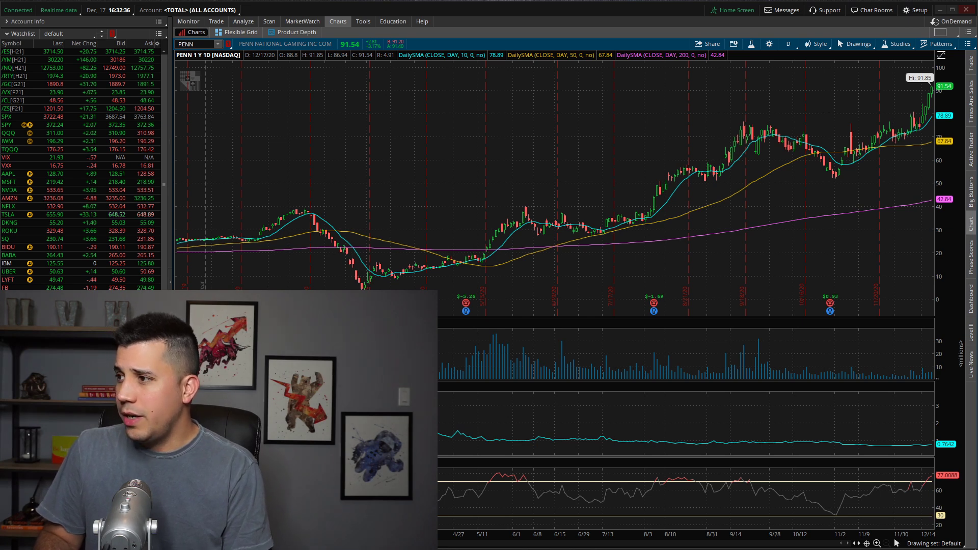
Step: Switch to tastyworks and expand the SNAP position to show its option leg
{"action": "key", "text": "alt+Tab"}
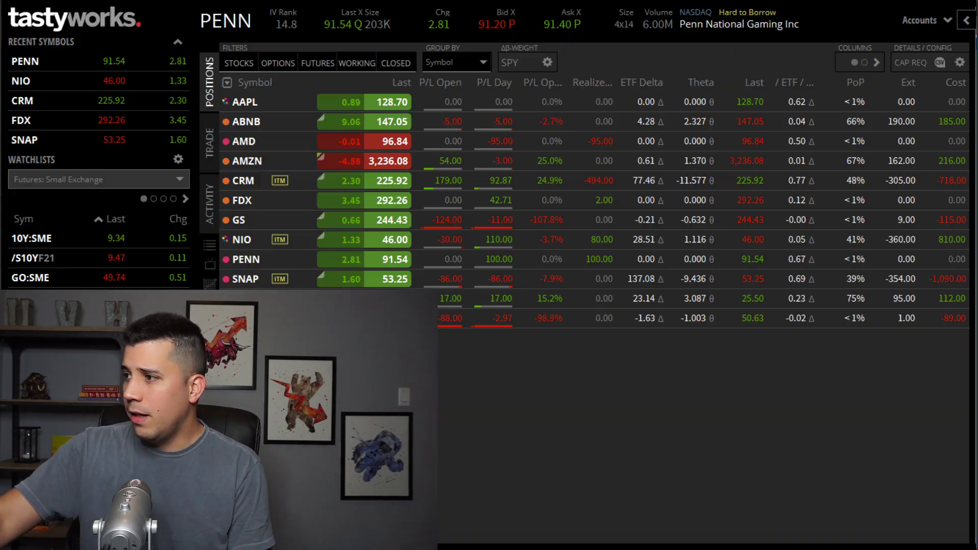
{"action": "left_click", "coordinate": [382, 286]}
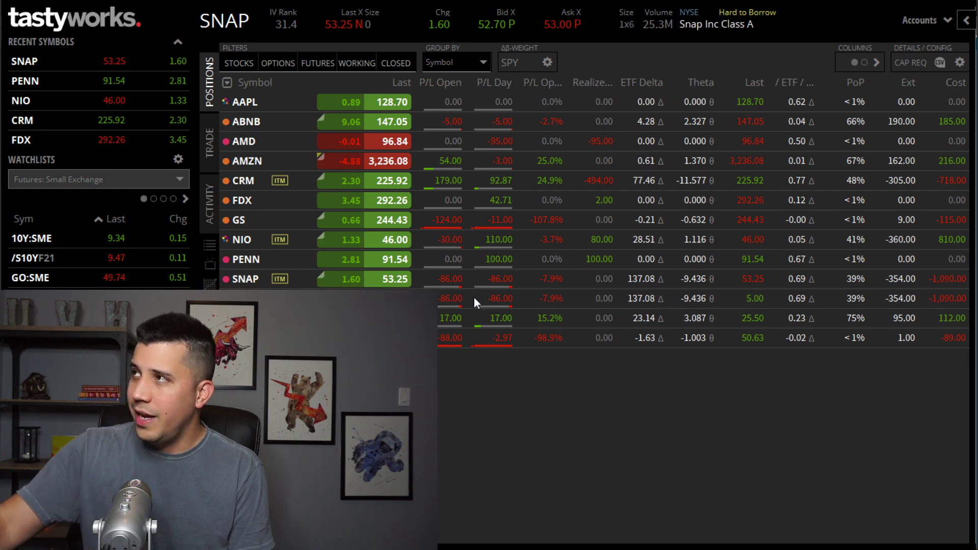
Step: Switch to thinkorswim, open the chart grid and load SNAP in the linked one-minute and five-minute charts
{"action": "key", "text": "alt+Tab"}
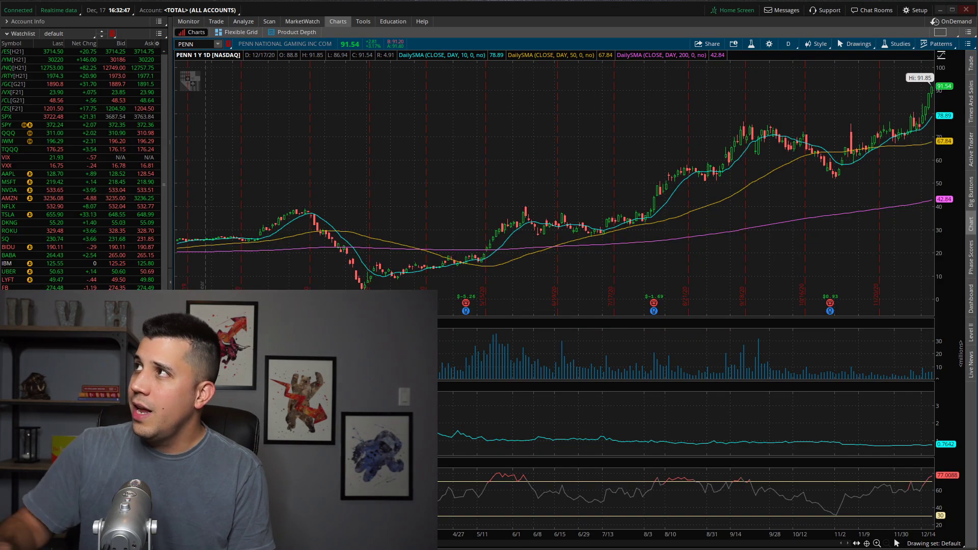
{"action": "left_click", "coordinate": [239, 32]}
{"action": "left_click", "coordinate": [463, 44]}
{"action": "type", "text": "SNAP"}
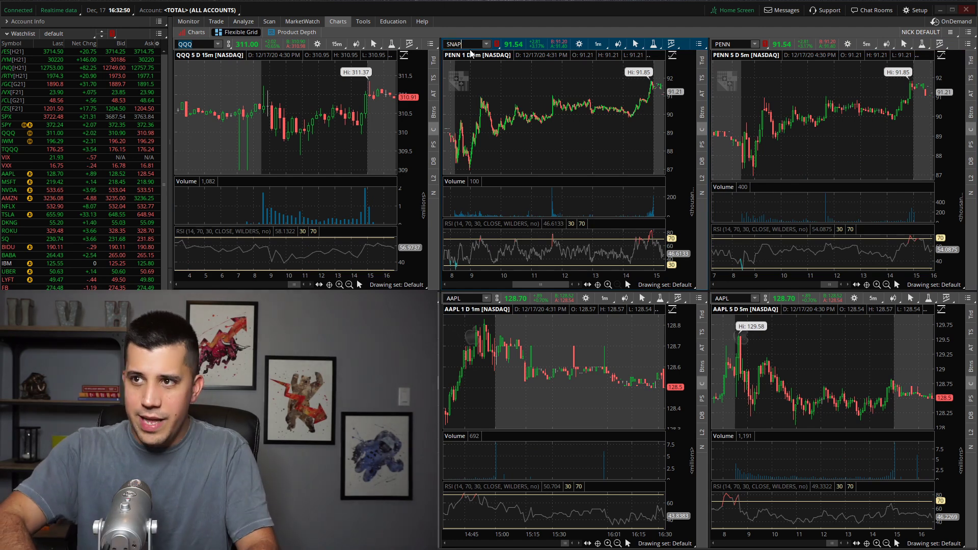
{"action": "key", "text": "Return"}
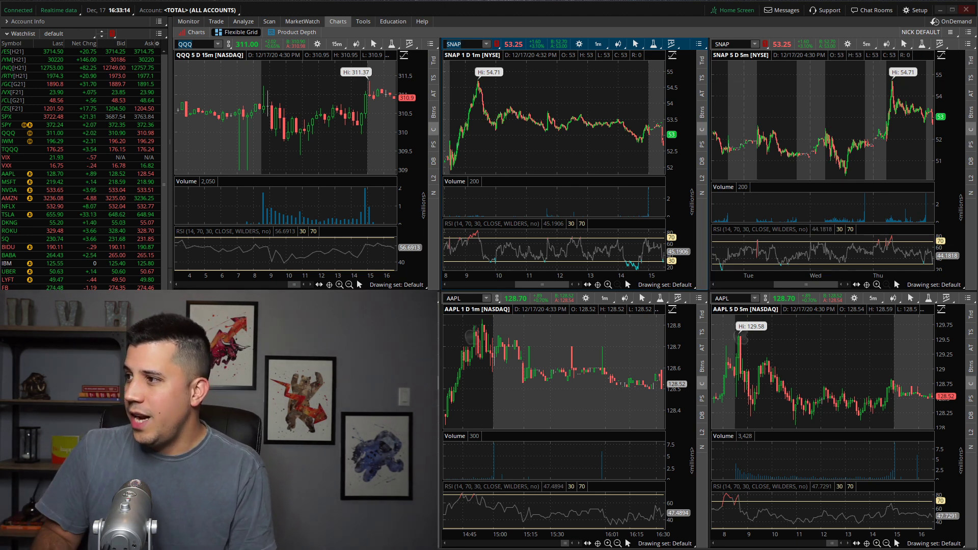
Step: Switch to tastyworks, expand the SPCE position and examine the SPCE Jan 15, 2021 option chain around the held 22 put
{"action": "key", "text": "alt+Tab"}
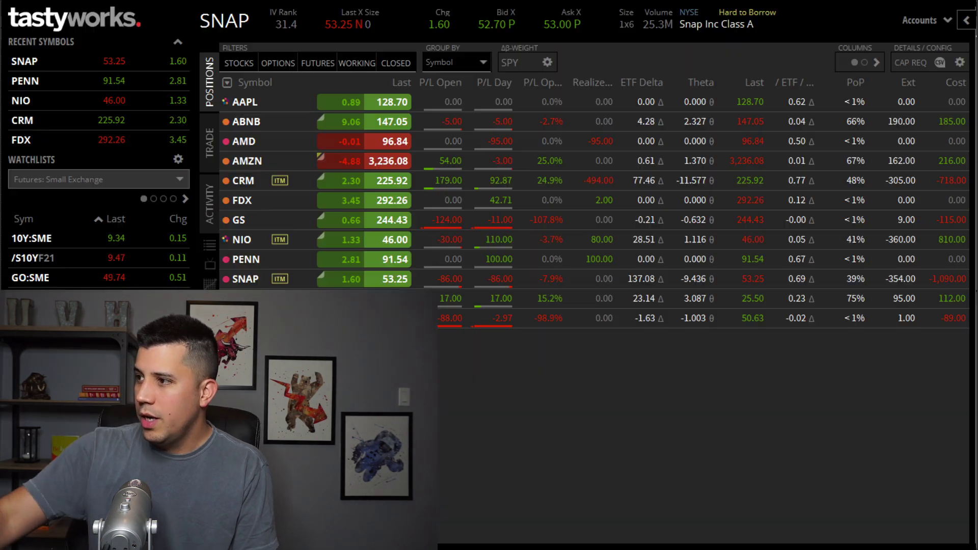
{"action": "left_click", "coordinate": [226, 299]}
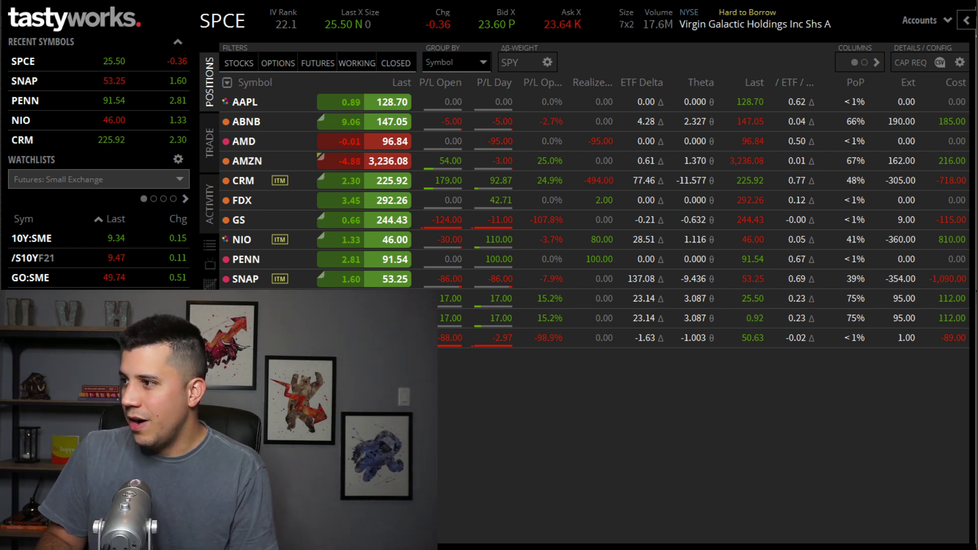
{"action": "left_click", "coordinate": [209, 144]}
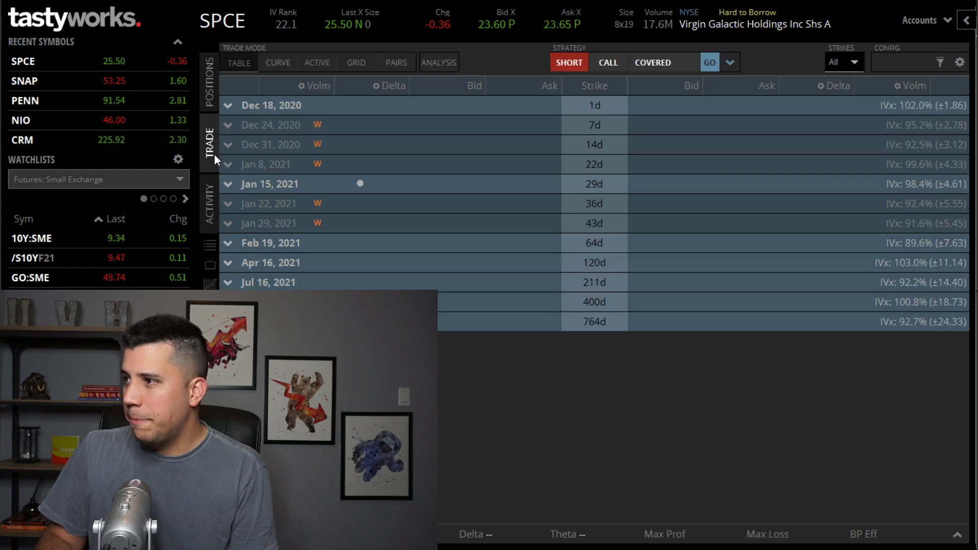
{"action": "left_click", "coordinate": [277, 180]}
{"action": "scroll", "coordinate": [594, 236], "scroll_direction": "down", "scroll_amount": 1}
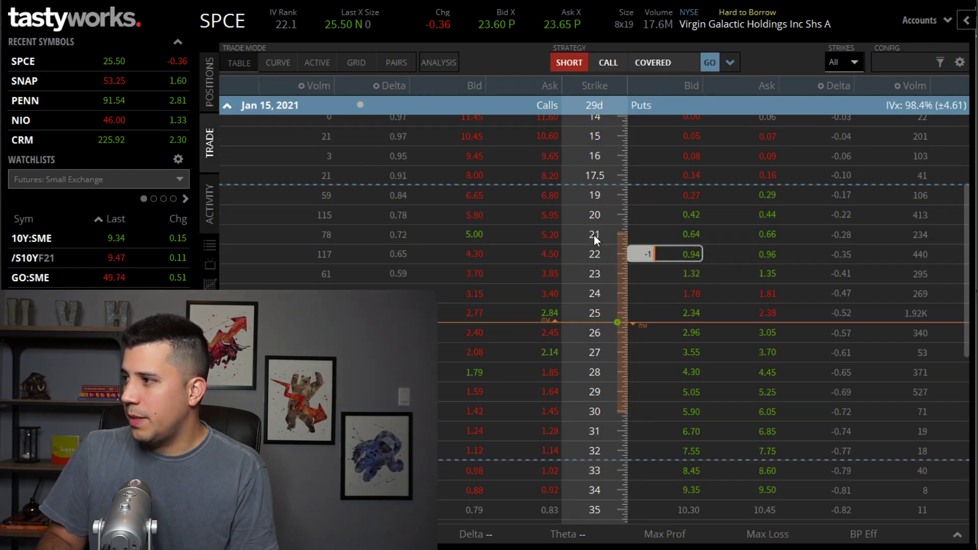
Step: Filter the day's filled orders by the symbol SPCE to review the entry, and return to the SPCE option chain
{"action": "left_click", "coordinate": [208, 212]}
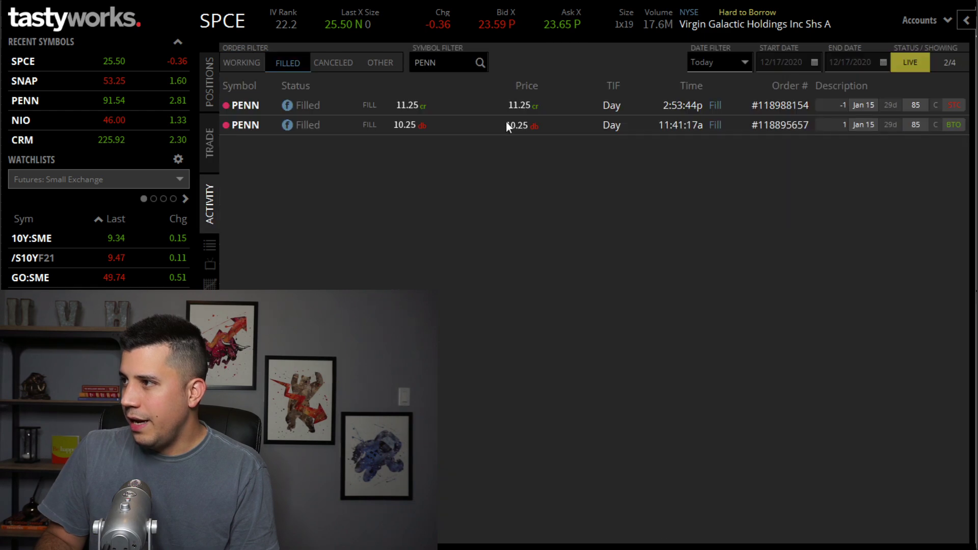
{"action": "double_click", "coordinate": [422, 62]}
{"action": "type", "text": "SPCE"}
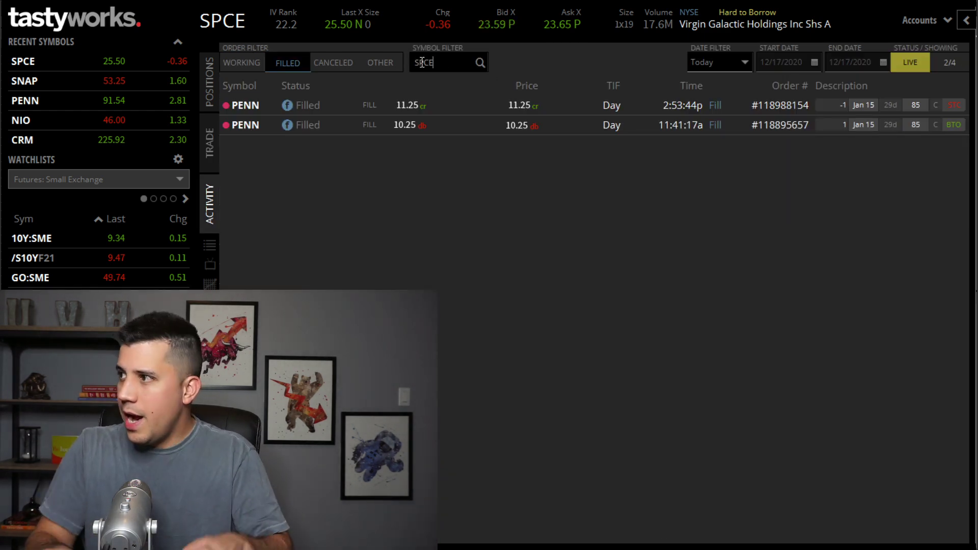
{"action": "key", "text": "Return"}
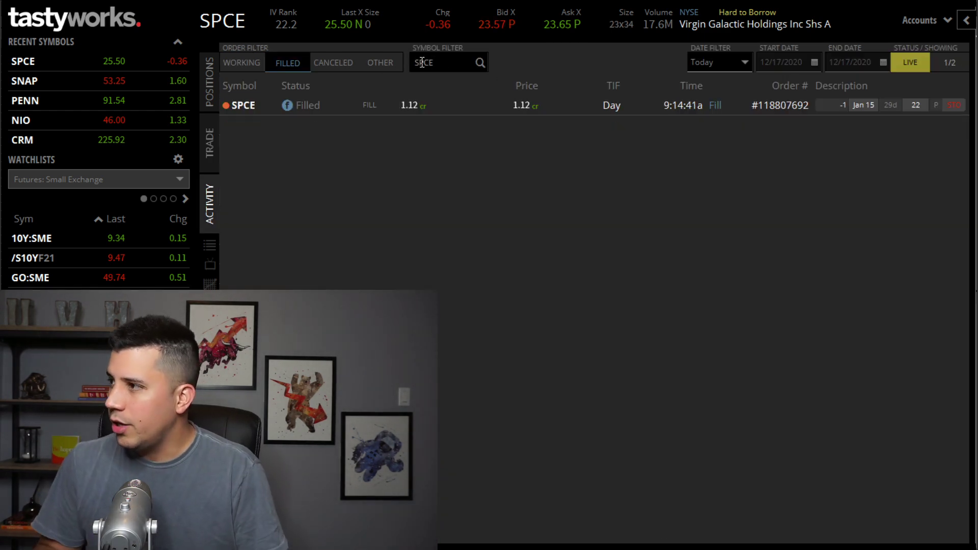
{"action": "left_click", "coordinate": [215, 142]}
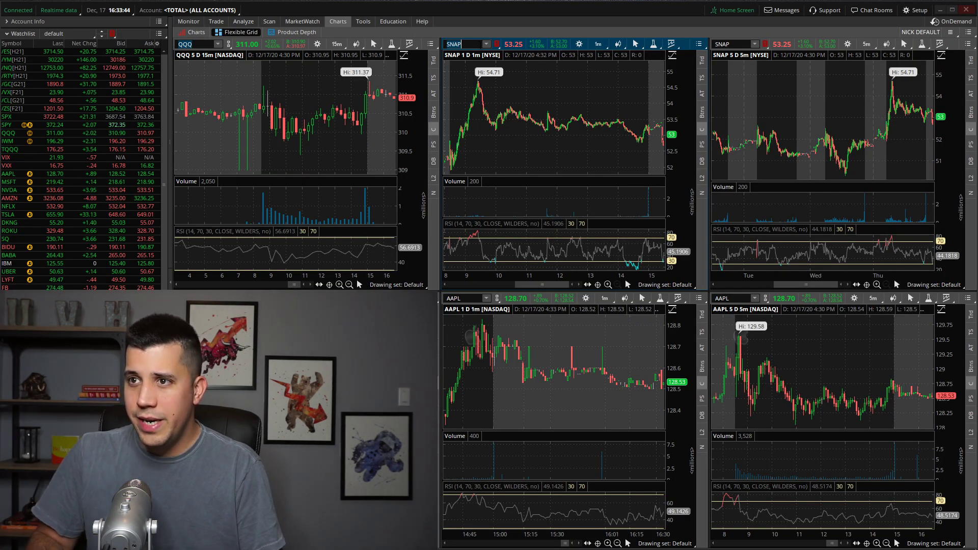
Step: In thinkorswim, load SPCE in the grid's linked one-minute and five-minute charts and open its daily chart
{"action": "type", "text": "SPCE"}
{"action": "key", "text": "Return"}
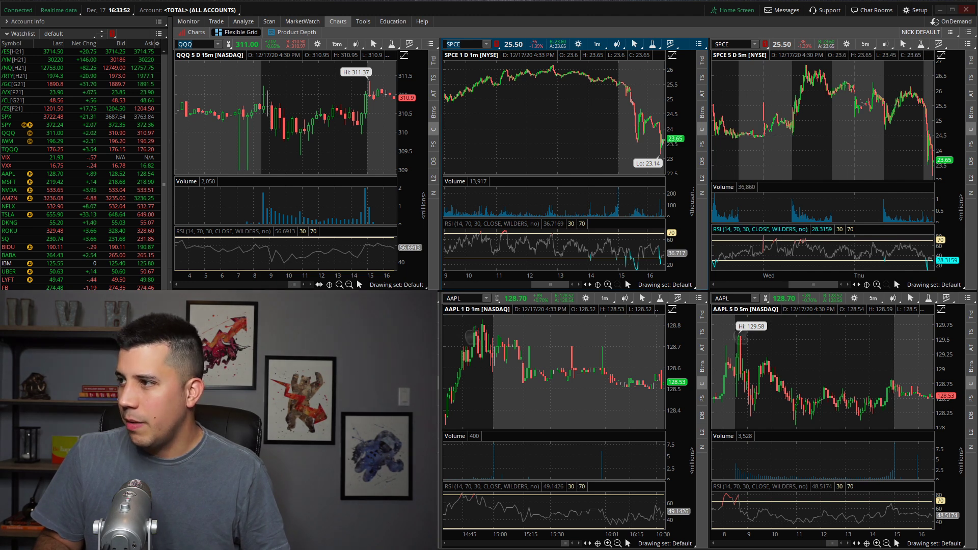
{"action": "left_click", "coordinate": [185, 33]}
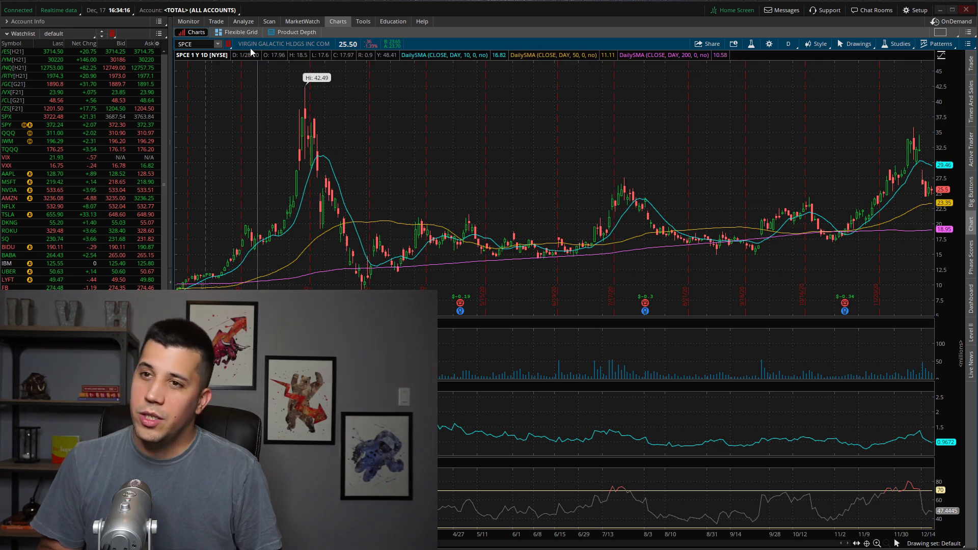
Step: In the chart grid, show the SPCE news and open the headline about the 112.96 million share offering, then close the news window
{"action": "left_click", "coordinate": [238, 32]}
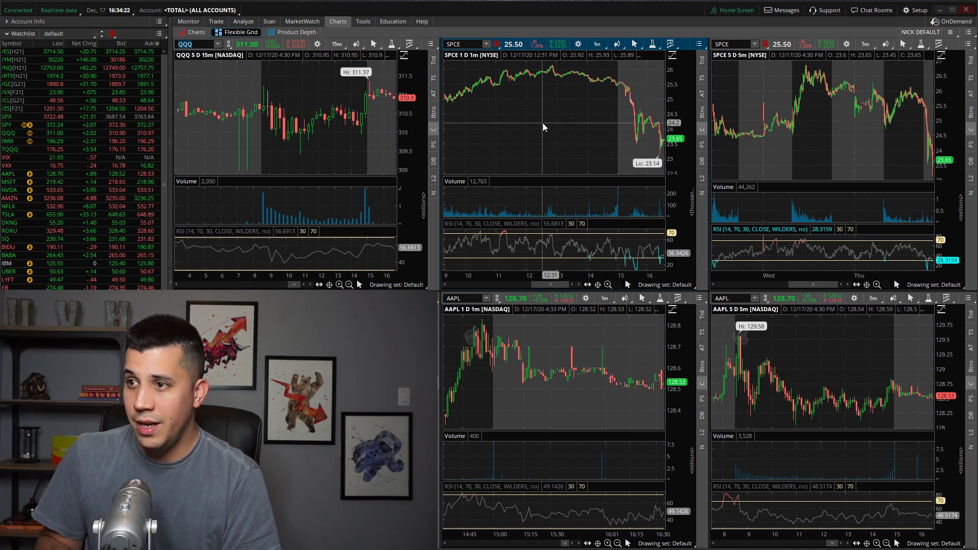
{"action": "left_click", "coordinate": [703, 193]}
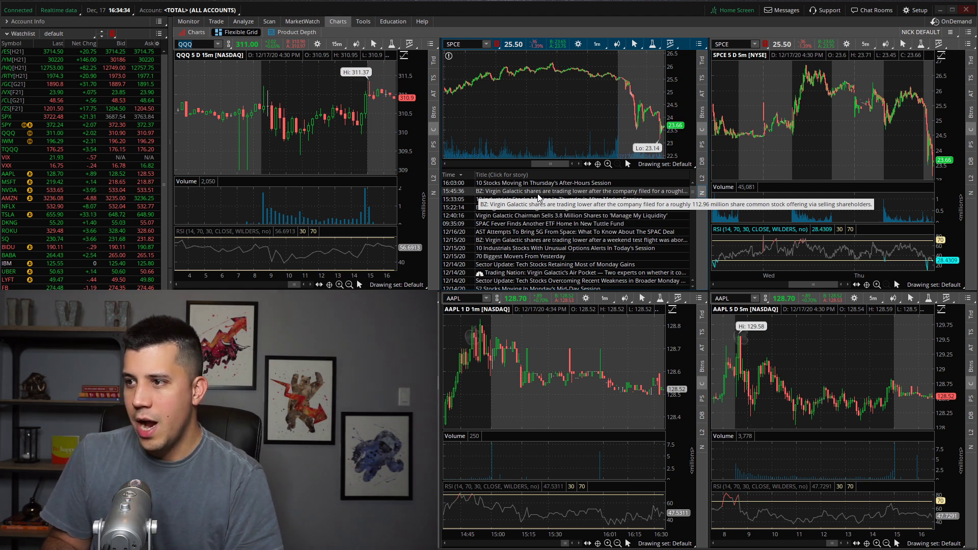
{"action": "left_click", "coordinate": [580, 193]}
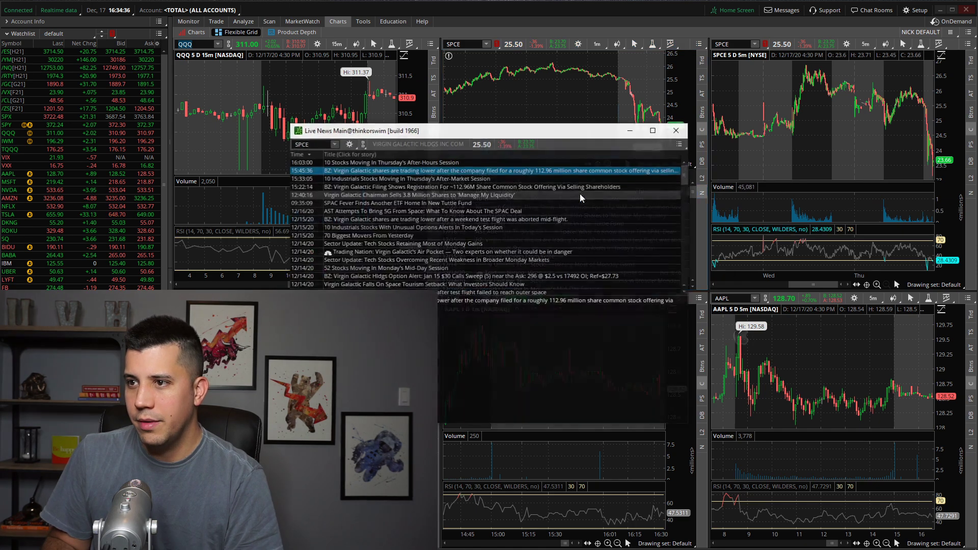
{"action": "left_click", "coordinate": [677, 131]}
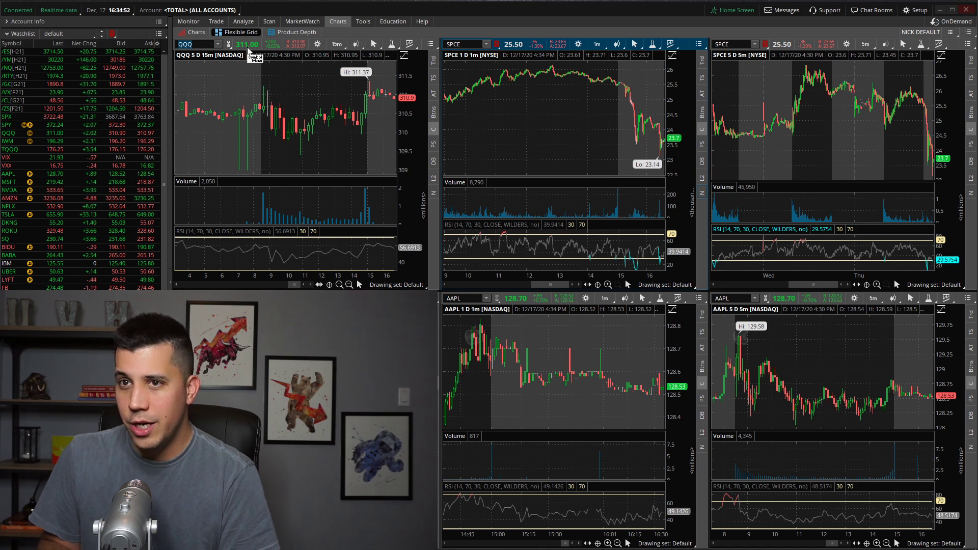
Step: Check the SPCE daily chart once more and return to the chart grid
{"action": "left_click", "coordinate": [202, 32]}
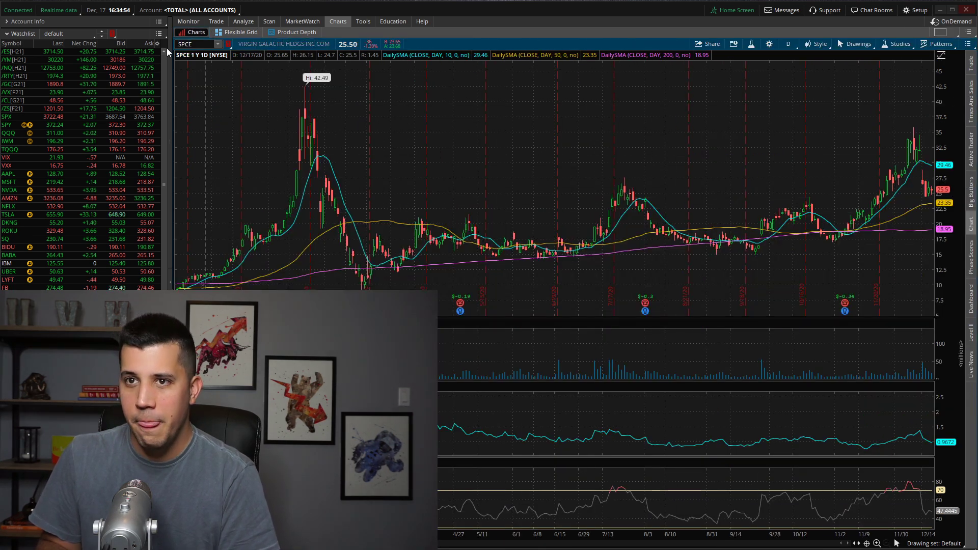
{"action": "left_click", "coordinate": [241, 32]}
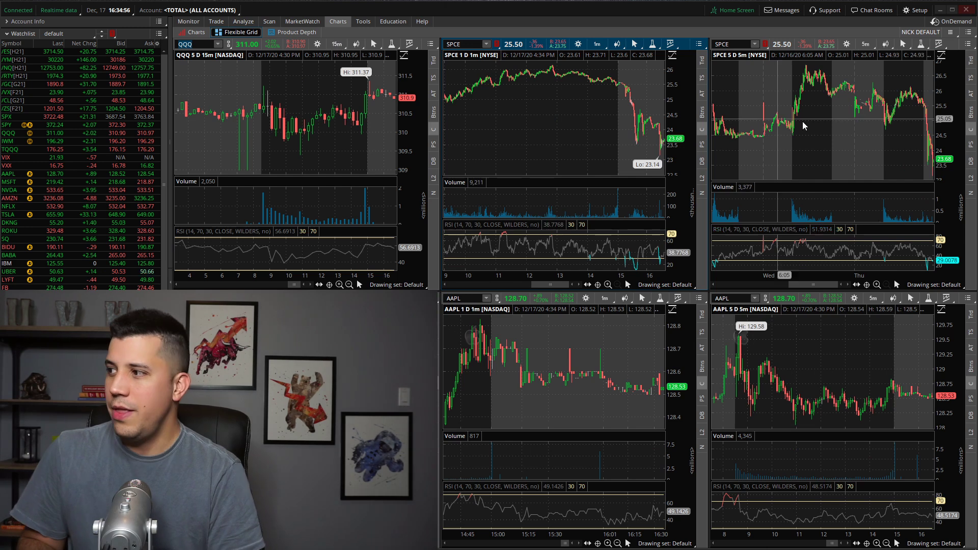
Step: Compare the SPCE intraday charts in the grid with its daily chart, ending on the daily chart
{"action": "left_click", "coordinate": [180, 32]}
{"action": "left_click", "coordinate": [250, 32]}
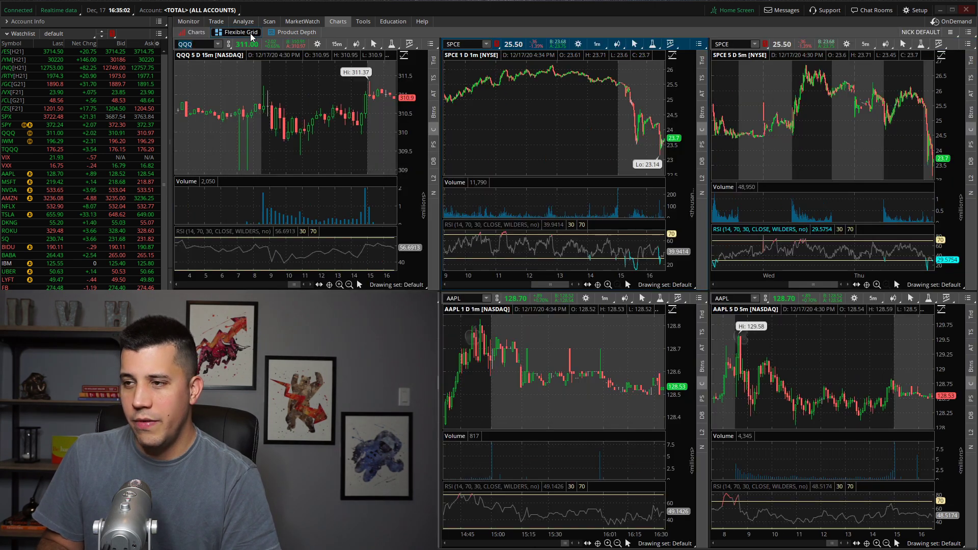
{"action": "left_click", "coordinate": [194, 32]}
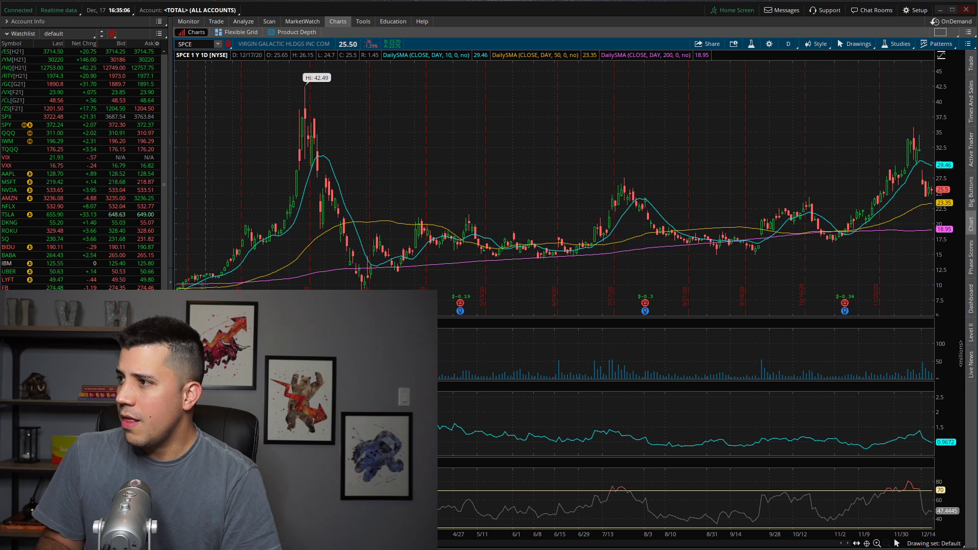
Step: Switch to tastyworks, expand the ABNB position and examine its Jan 15 130/125 put legs in the option chain
{"action": "key", "text": "alt+Tab"}
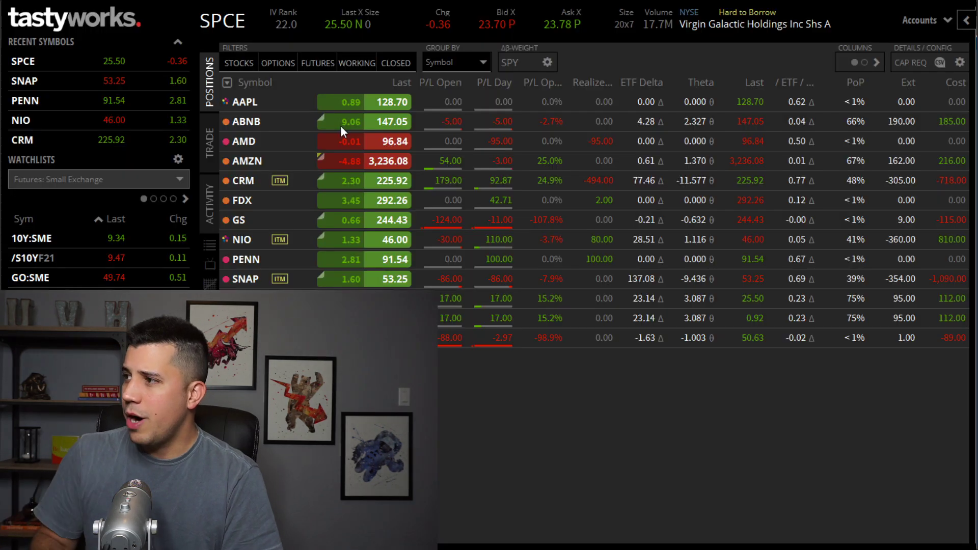
{"action": "left_click", "coordinate": [340, 124]}
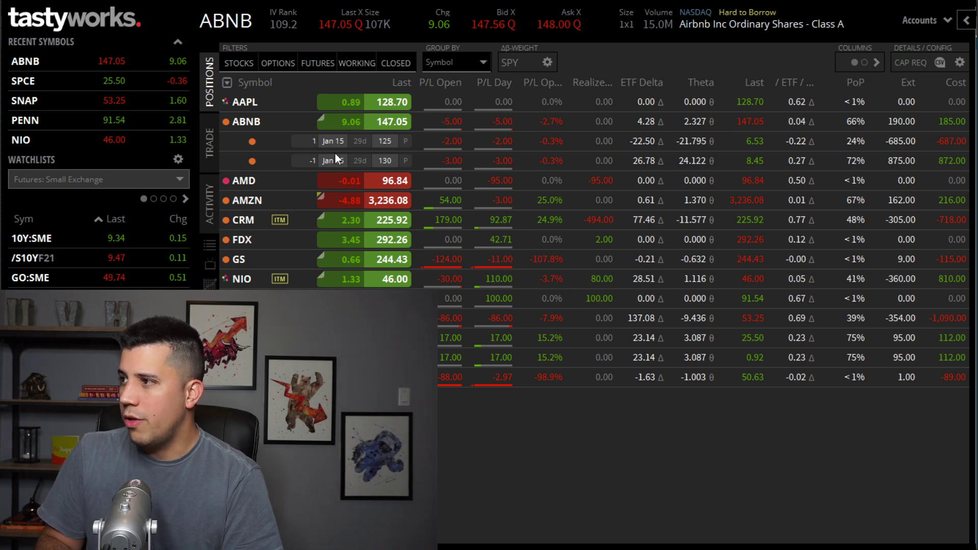
{"action": "left_click", "coordinate": [222, 158]}
{"action": "left_click", "coordinate": [251, 184]}
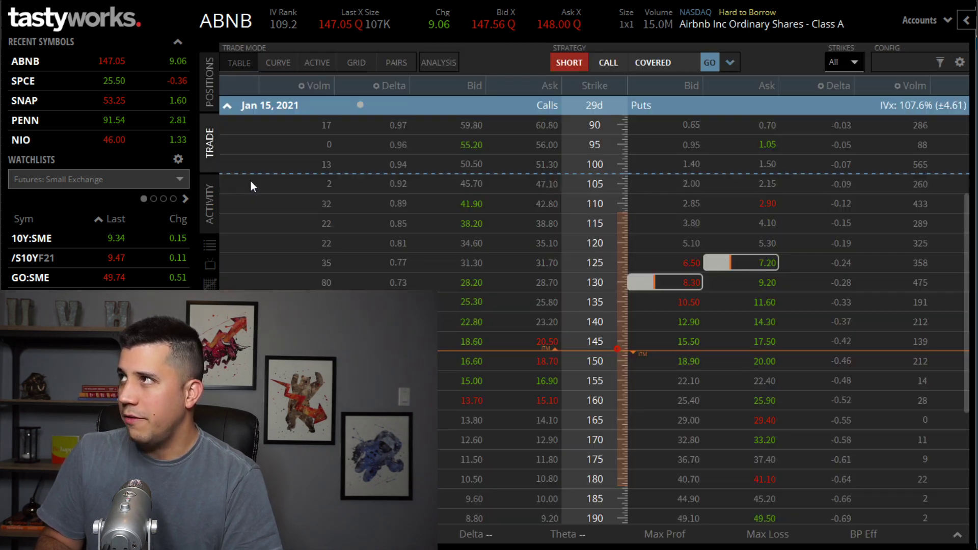
{"action": "scroll", "coordinate": [349, 182], "scroll_direction": "down", "scroll_amount": 2}
{"action": "scroll", "coordinate": [294, 210], "scroll_direction": "up", "scroll_amount": 3}
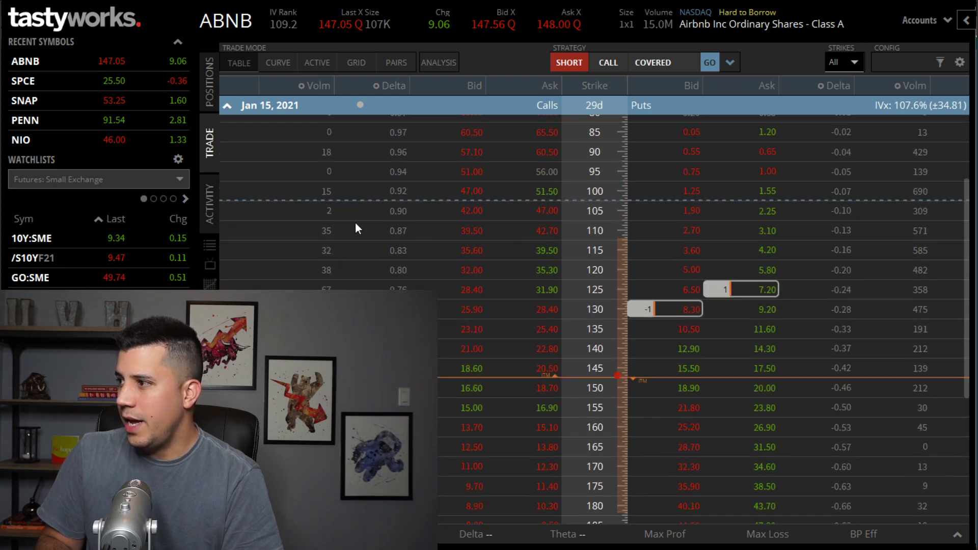
Step: Filter the day's filled orders by the symbol ABNB to review the put spread entry
{"action": "left_click", "coordinate": [207, 209]}
{"action": "double_click", "coordinate": [434, 61]}
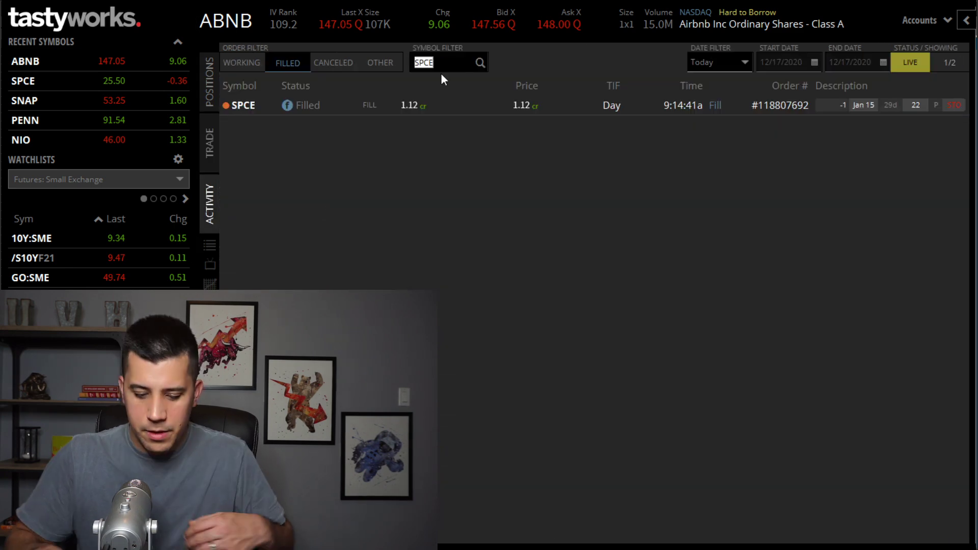
{"action": "type", "text": "ABNB"}
{"action": "key", "text": "Return"}
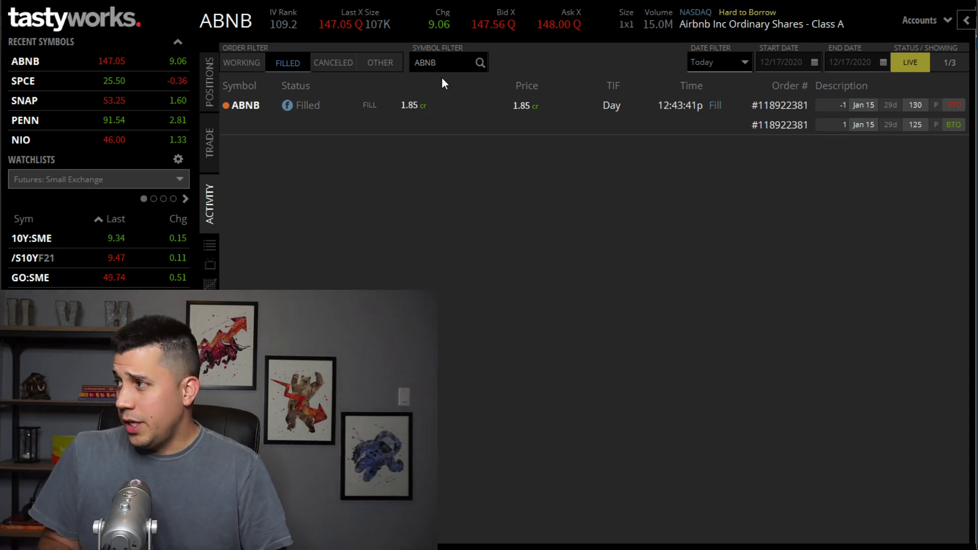
Step: Switch to thinkorswim, load ABNB in the daily chart and compare it with the linked intraday charts in the grid
{"action": "key", "text": "alt+Tab"}
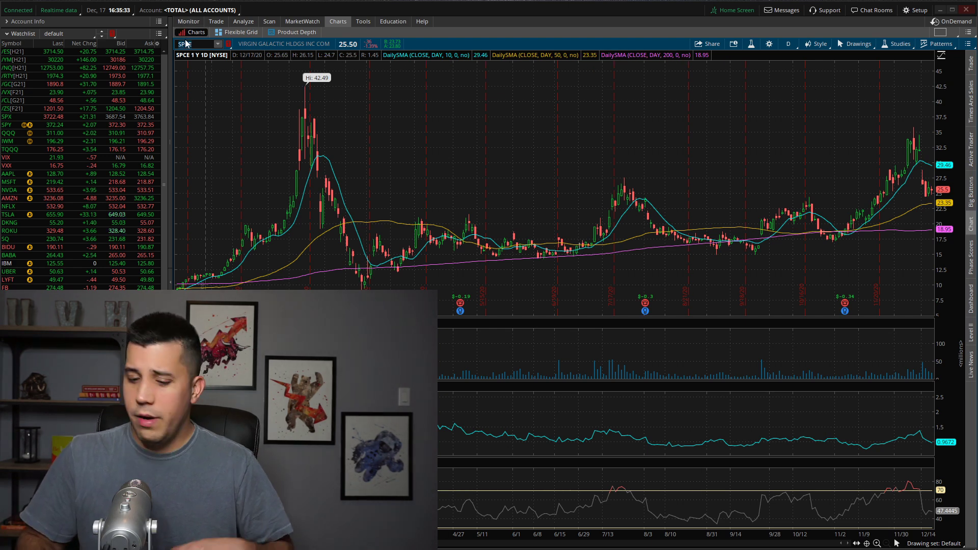
{"action": "type", "text": "ABNB"}
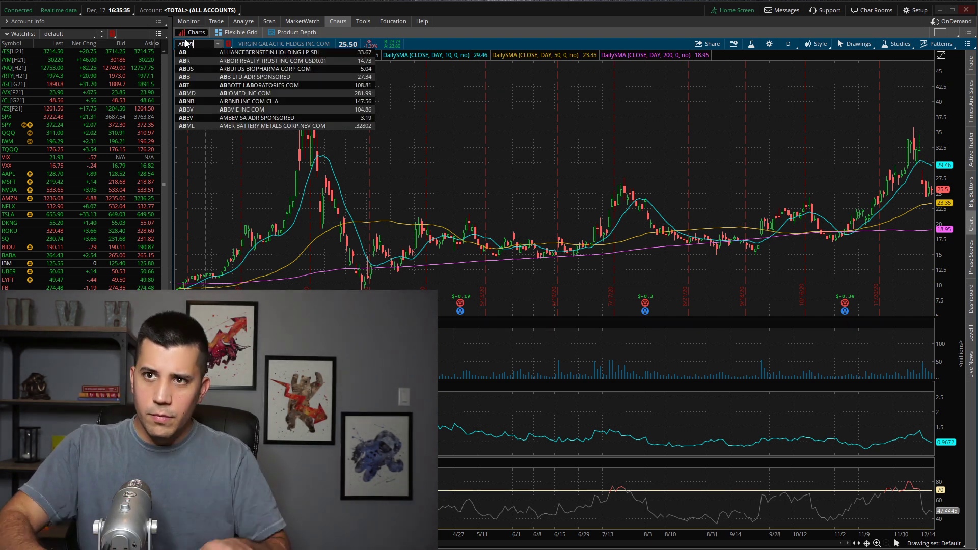
{"action": "key", "text": "Return"}
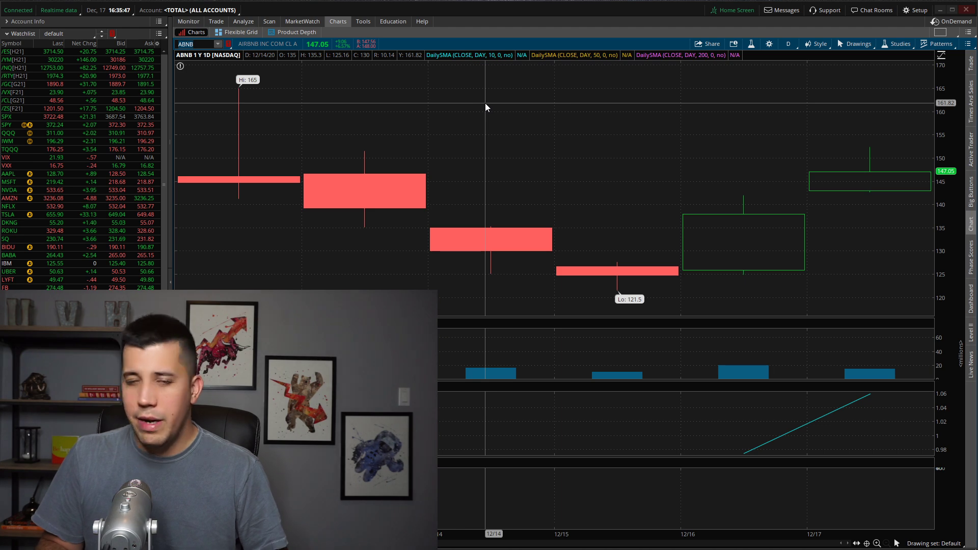
{"action": "left_click", "coordinate": [241, 32]}
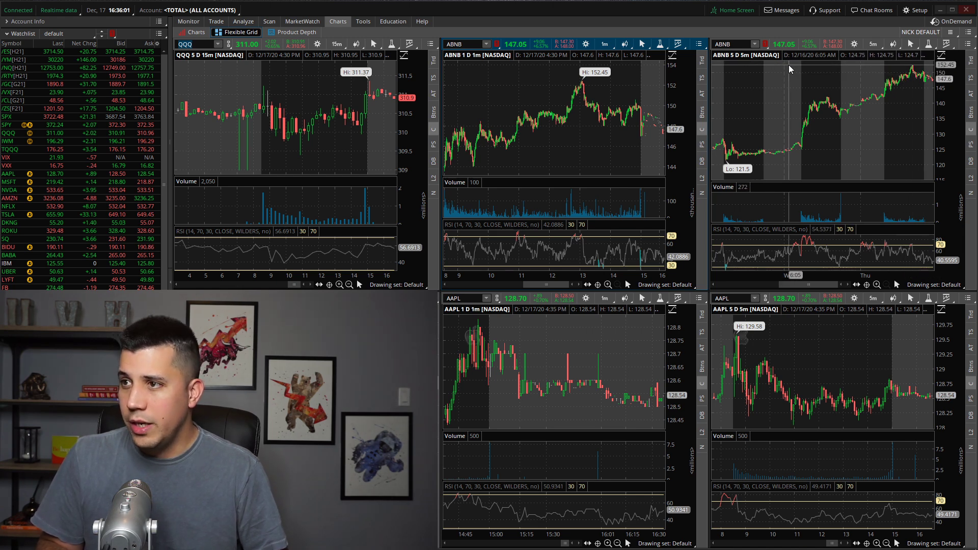
{"action": "left_click", "coordinate": [198, 33]}
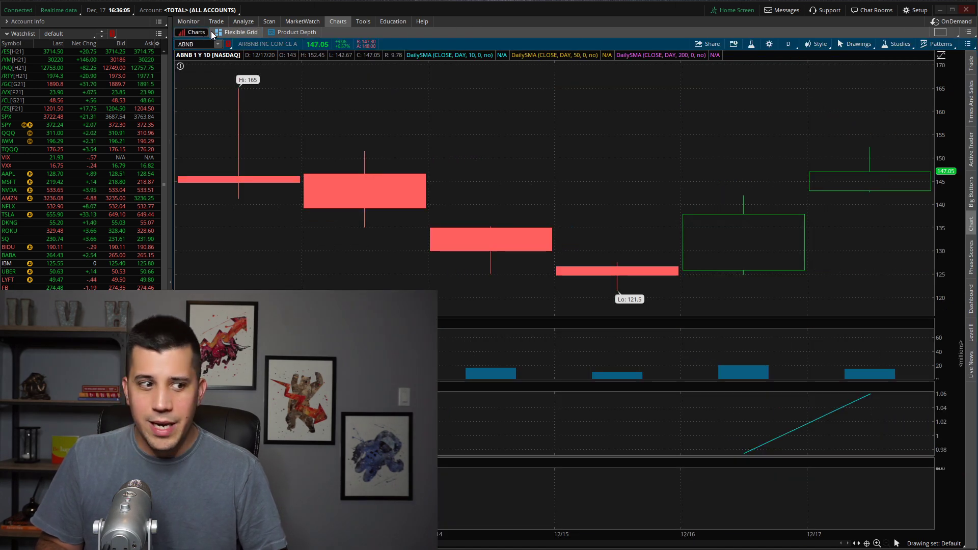
Step: Load DASH in the grid's linked one-minute and five-minute charts and open its daily chart
{"action": "left_click", "coordinate": [238, 33]}
{"action": "left_click", "coordinate": [461, 45]}
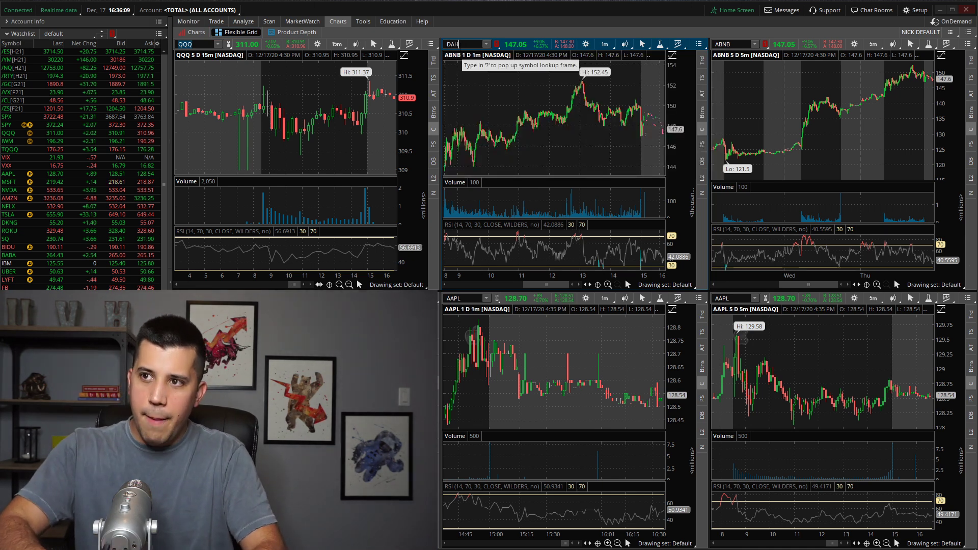
{"action": "type", "text": "DASH"}
{"action": "key", "text": "Return"}
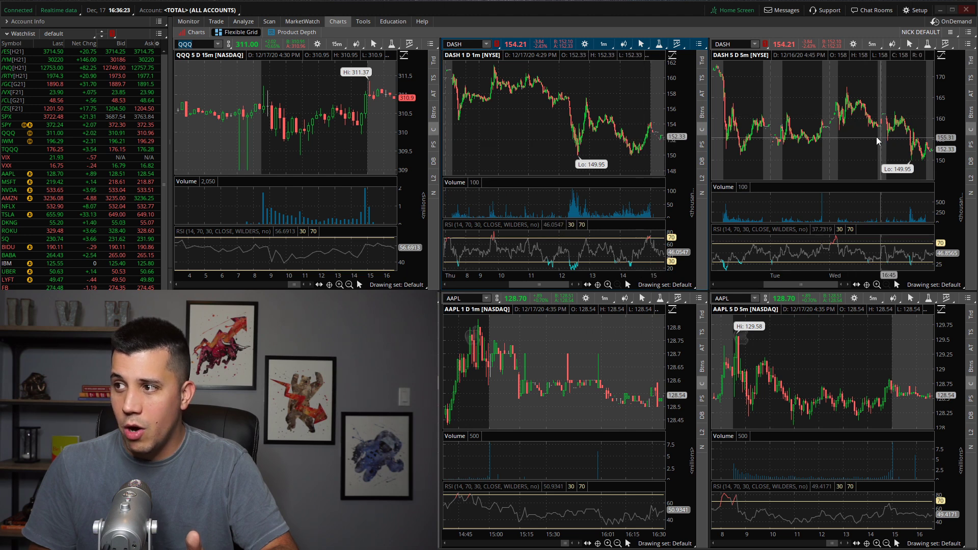
{"action": "left_click", "coordinate": [193, 35]}
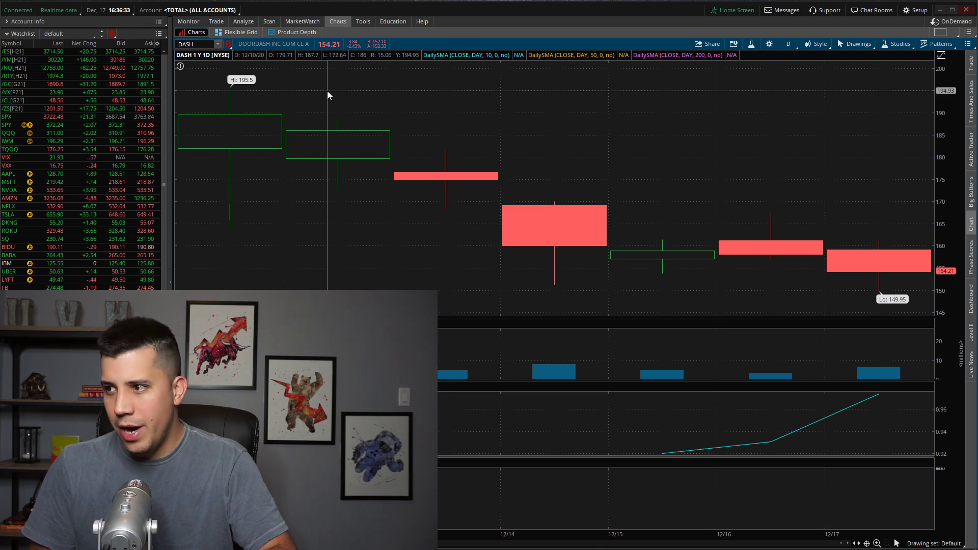
Step: Load FDX in the grid's linked charts and examine the five-minute price action from Dec 14 through the latest session
{"action": "left_click", "coordinate": [238, 32]}
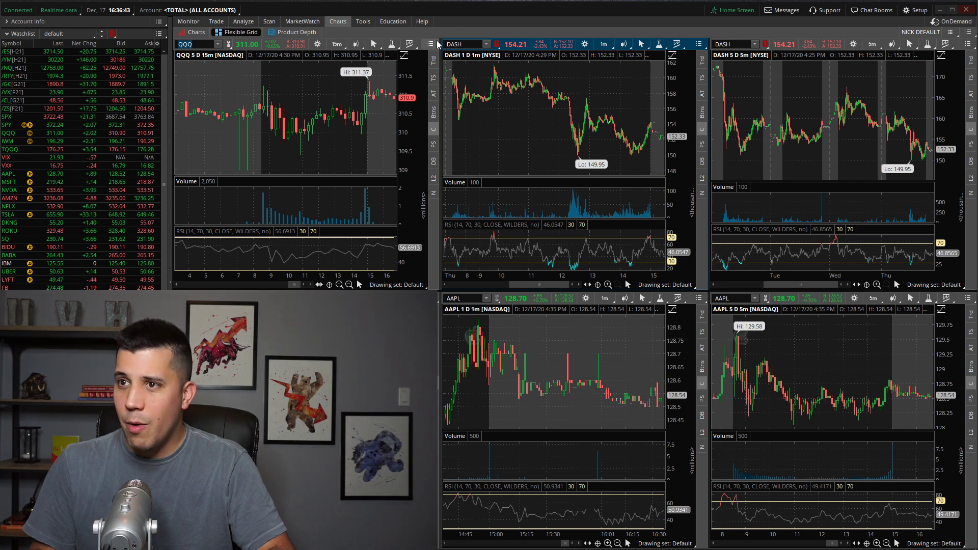
{"action": "type", "text": "FDX"}
{"action": "key", "text": "Return"}
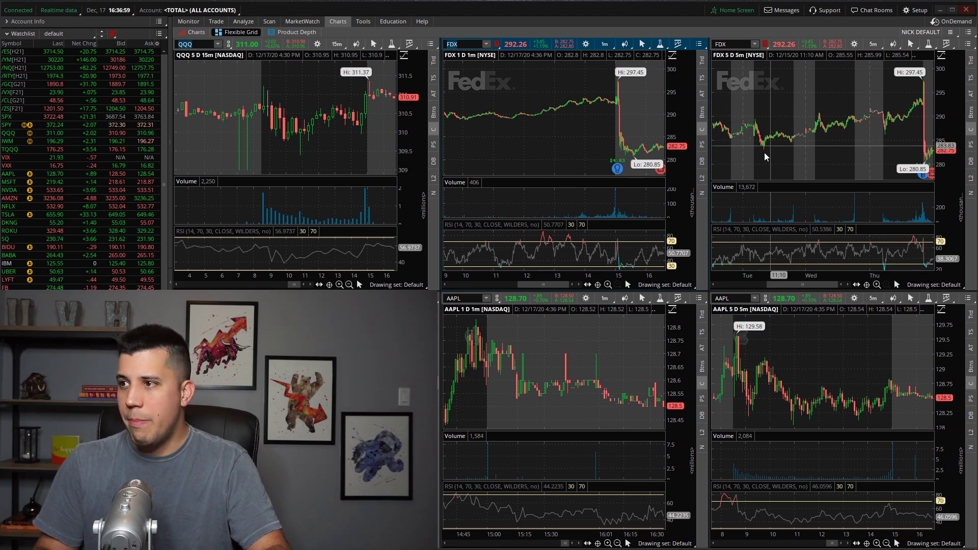
{"action": "left_click_drag", "start_coordinate": [805, 288], "coordinate": [772, 288]}
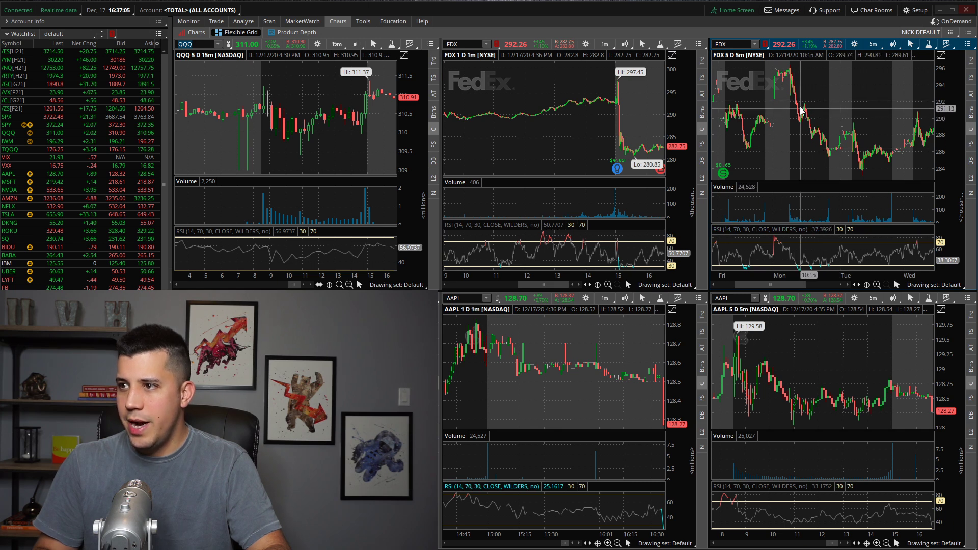
{"action": "left_click_drag", "start_coordinate": [773, 288], "coordinate": [805, 289]}
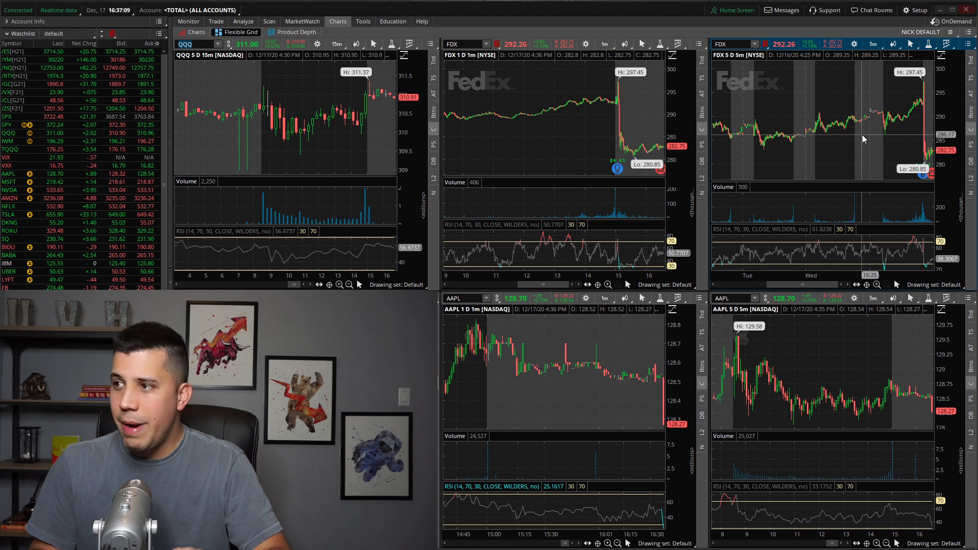
{"action": "left_click", "coordinate": [876, 284]}
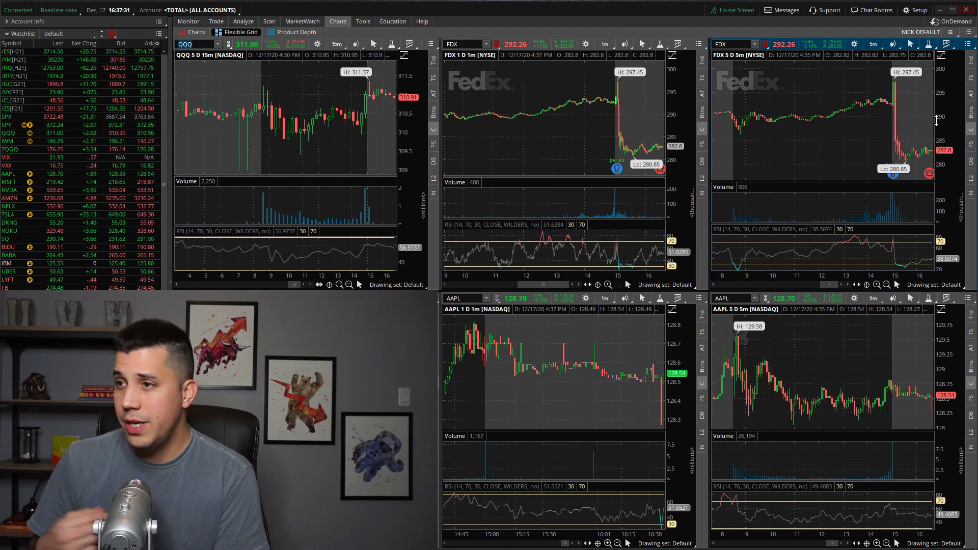
Step: Compare the FDX daily chart with its intraday charts in the grid, ending on the daily chart
{"action": "left_click", "coordinate": [186, 31]}
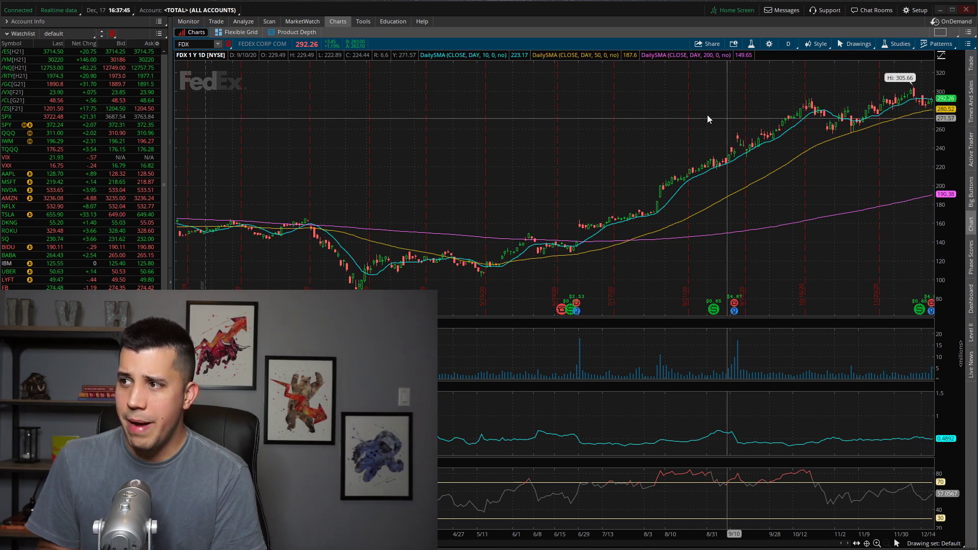
{"action": "left_click", "coordinate": [240, 31]}
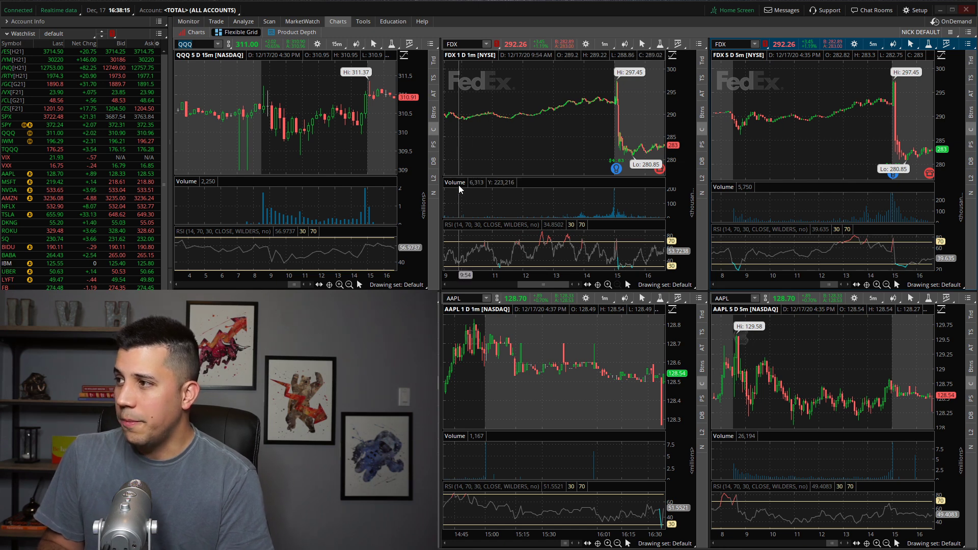
{"action": "left_click", "coordinate": [196, 32]}
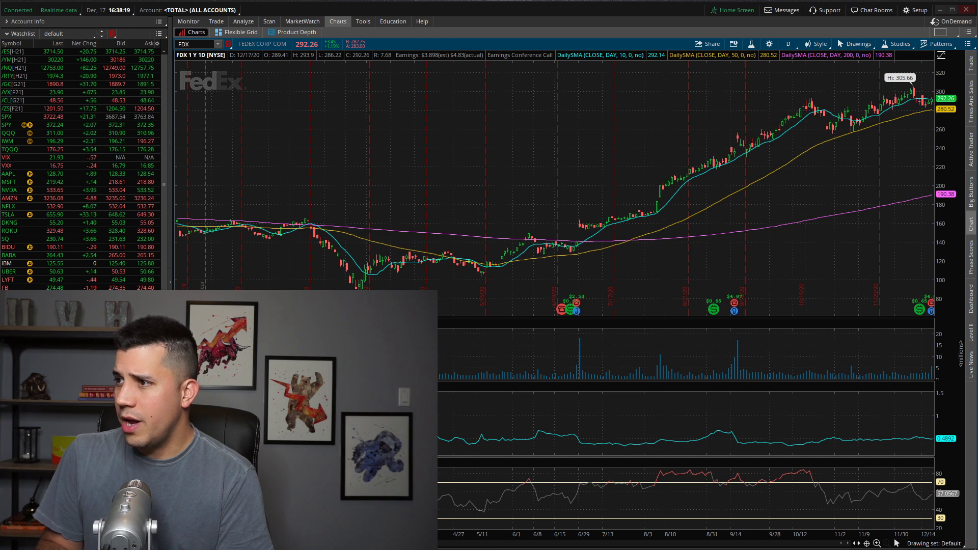
Step: Load MRNA in the daily chart and compare it with the linked intraday charts in the grid
{"action": "left_click", "coordinate": [189, 44]}
{"action": "type", "text": "MRNA"}
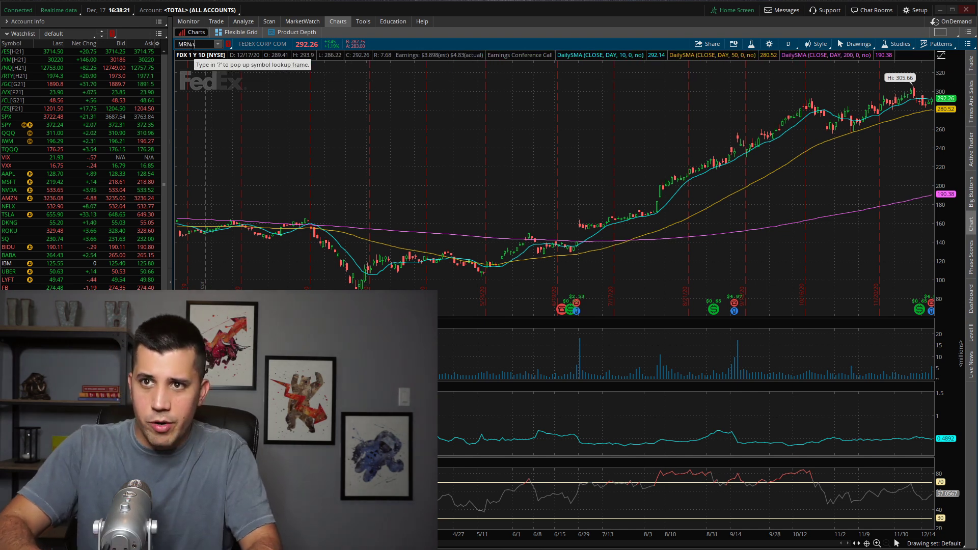
{"action": "key", "text": "Return"}
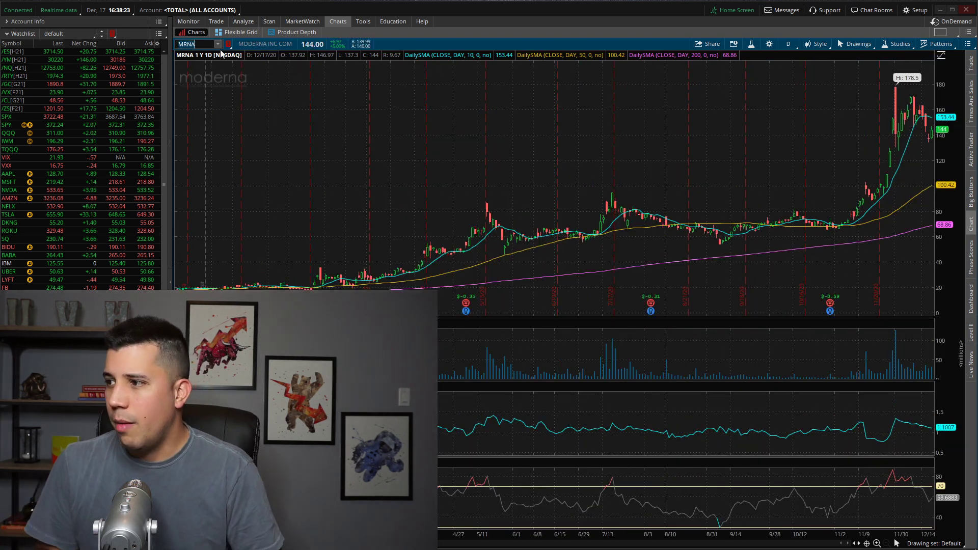
{"action": "left_click", "coordinate": [230, 32]}
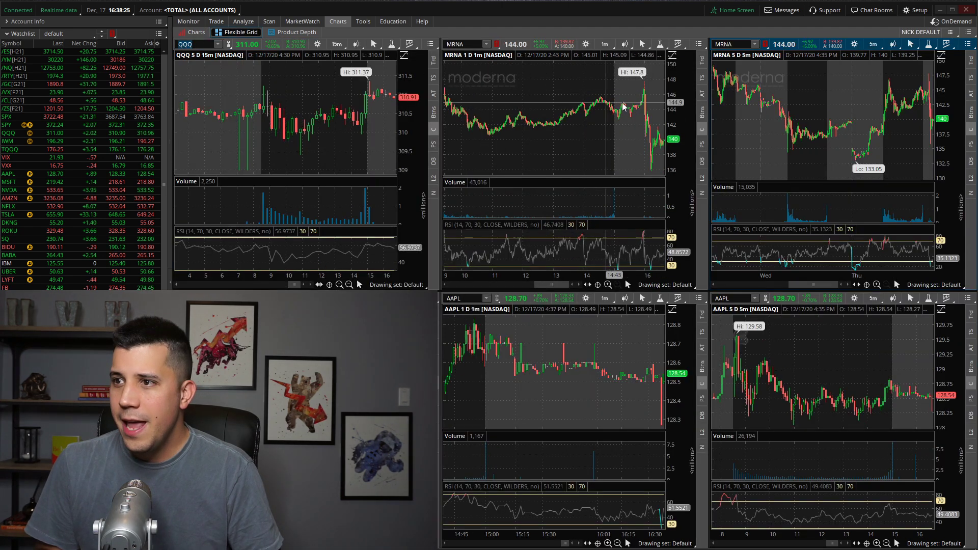
{"action": "left_click", "coordinate": [194, 32]}
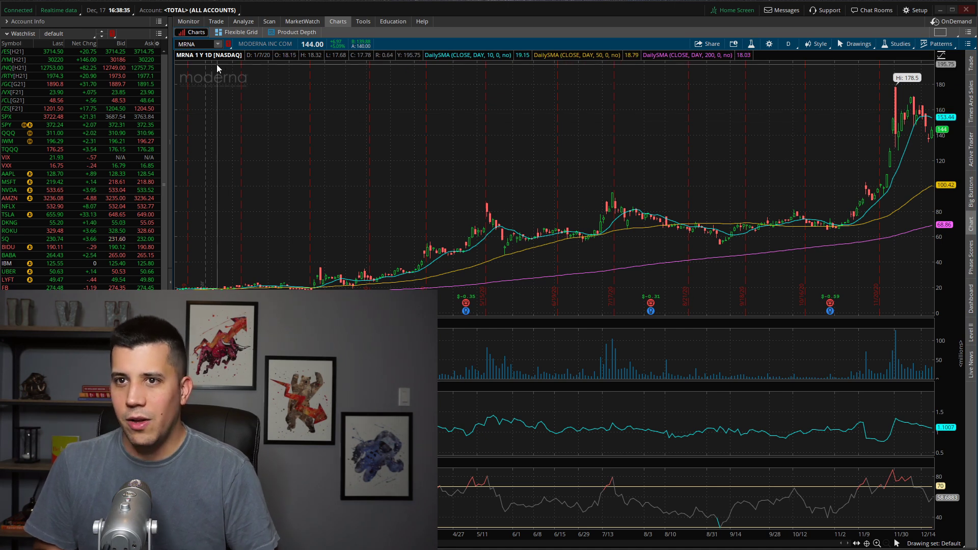
Step: Load PFE in the grid's linked one-minute and five-minute charts and open its daily chart
{"action": "left_click", "coordinate": [235, 32]}
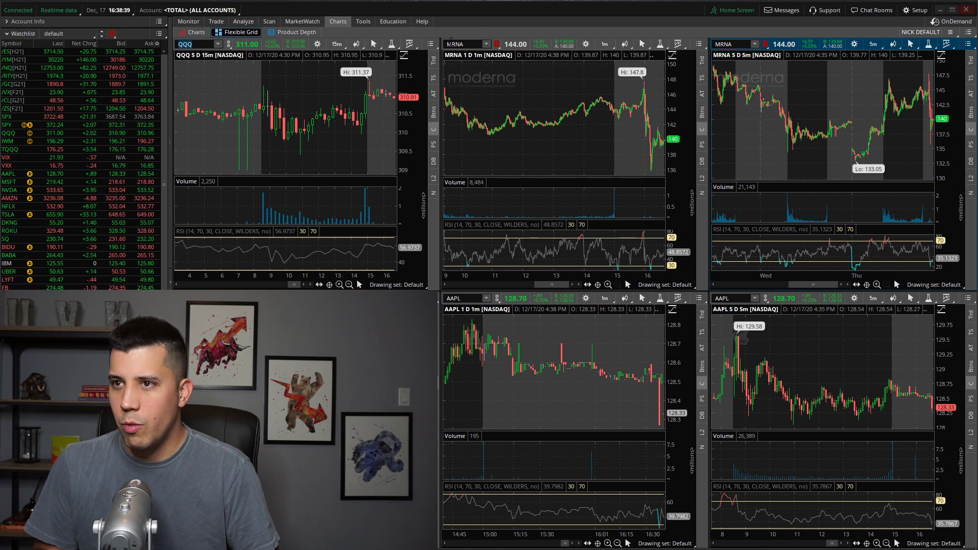
{"action": "left_click", "coordinate": [450, 45]}
{"action": "type", "text": "PFE"}
{"action": "key", "text": "Return"}
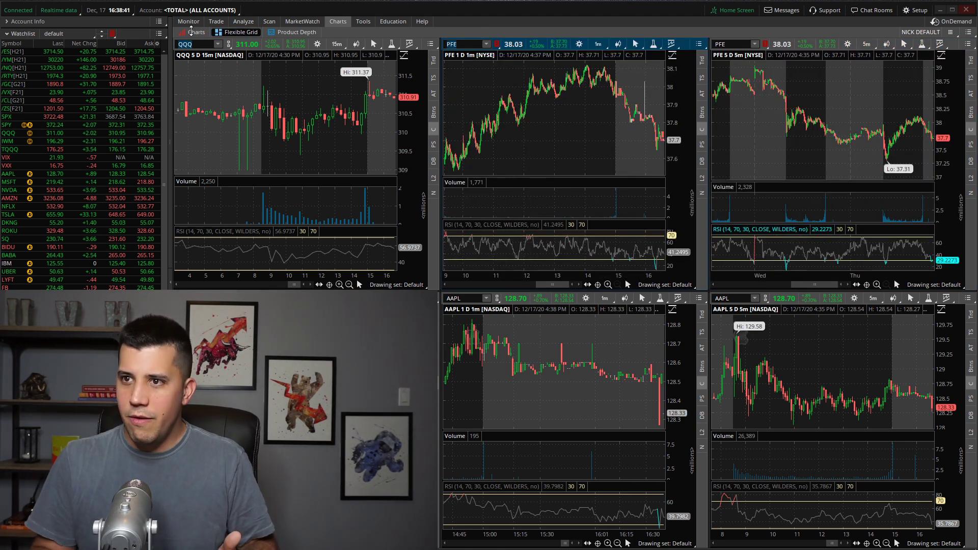
{"action": "left_click", "coordinate": [194, 32]}
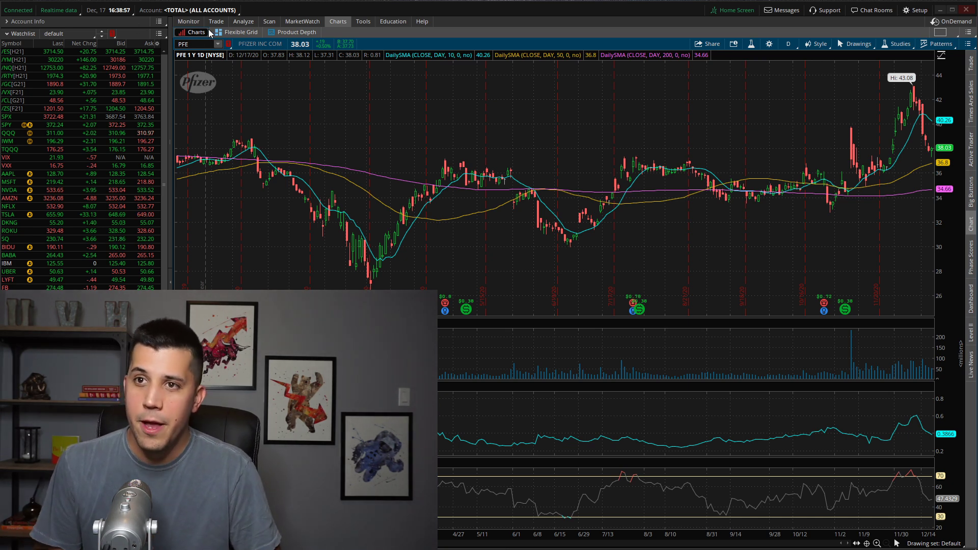
Step: Compare the PFE intraday charts in the grid with its daily chart, ending on the daily chart
{"action": "left_click", "coordinate": [237, 33]}
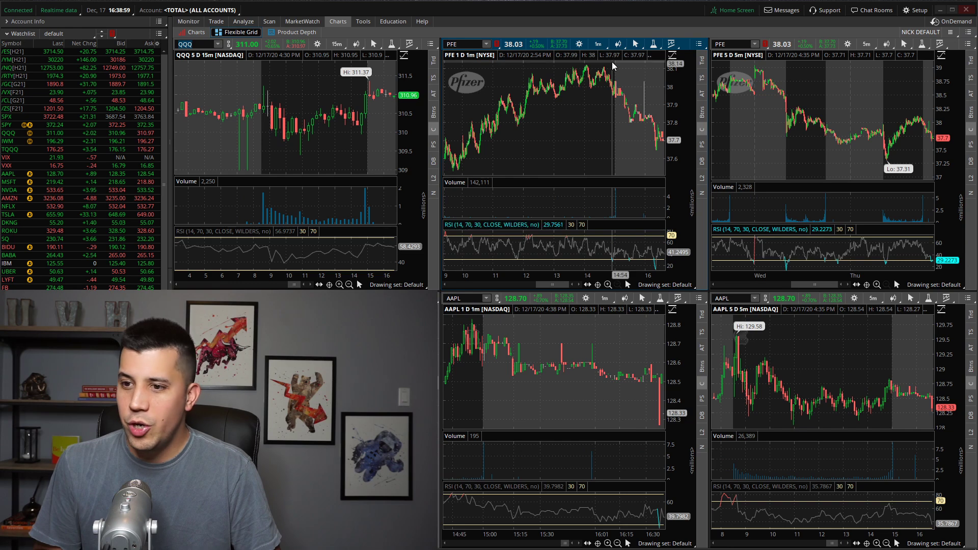
{"action": "left_click", "coordinate": [193, 33]}
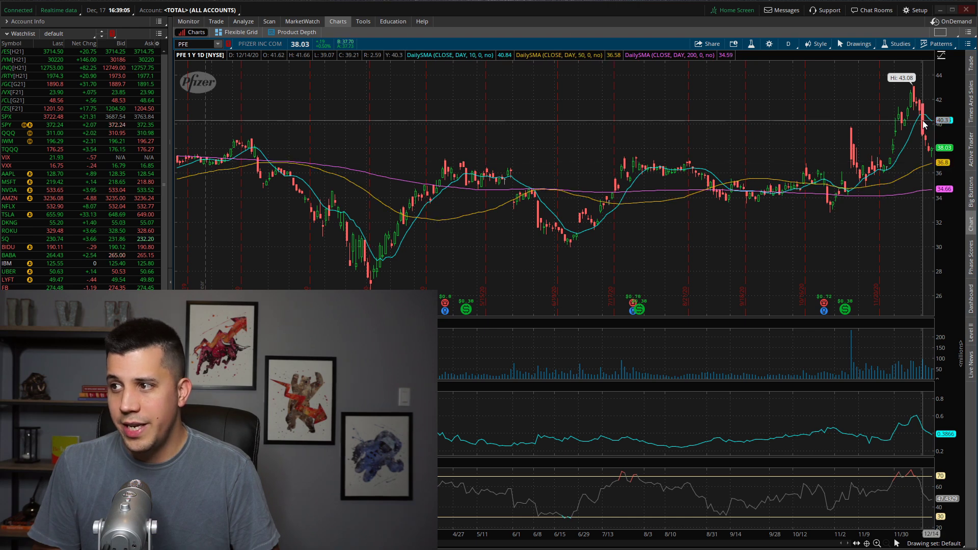
{"action": "left_click", "coordinate": [238, 33]}
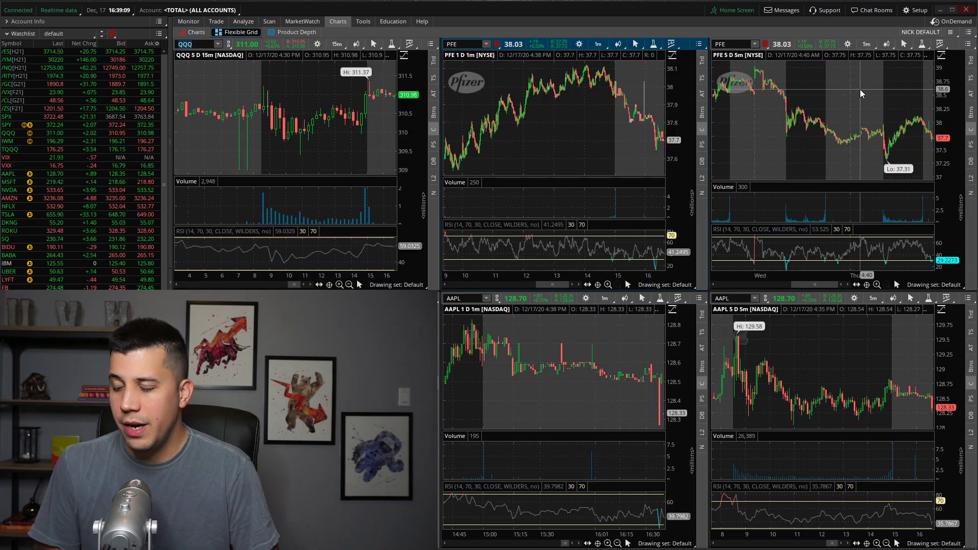
{"action": "left_click", "coordinate": [191, 33]}
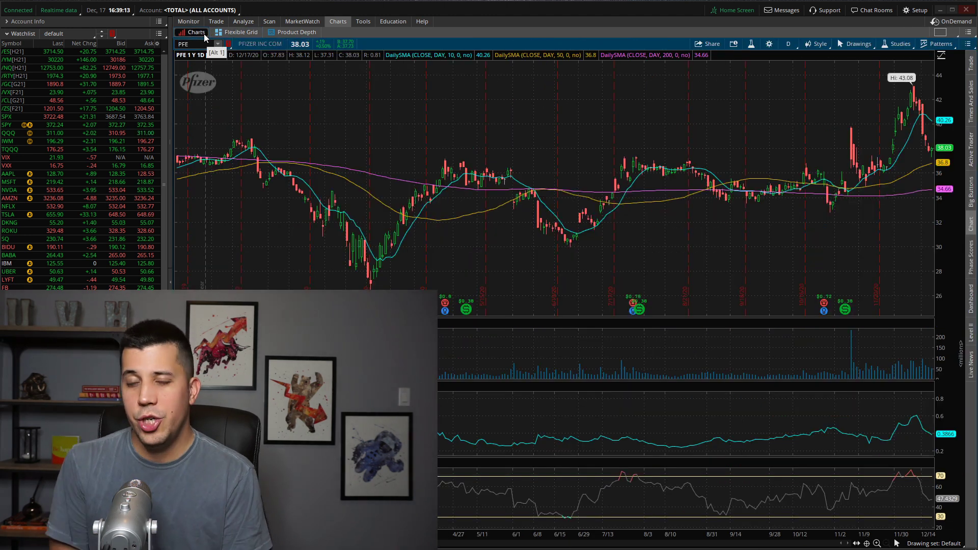